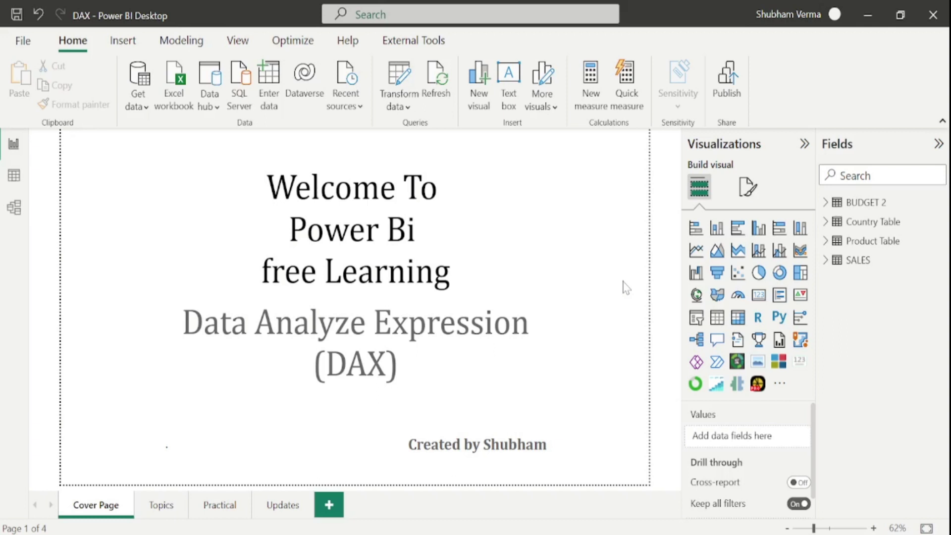
Step: Show the Topics report page, read the ROUND function's syntax and parameters in the browser, and return to Power BI Desktop
left_click(163, 506)
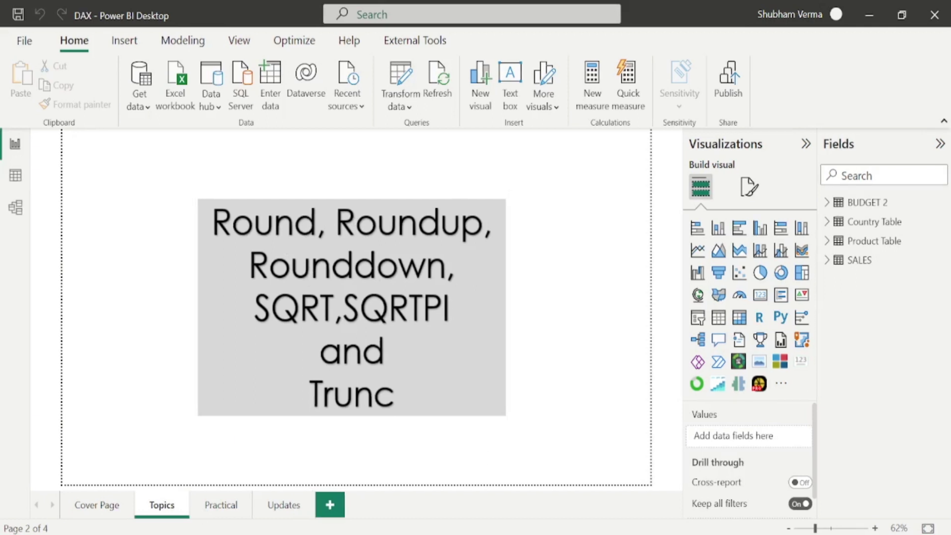
key("alt+Tab")
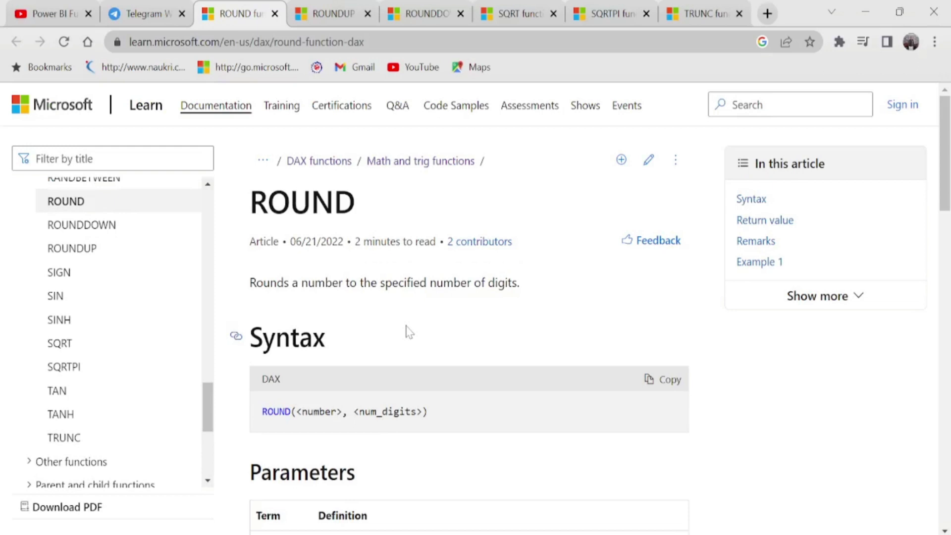
left_click_drag(948, 168, 949, 220)
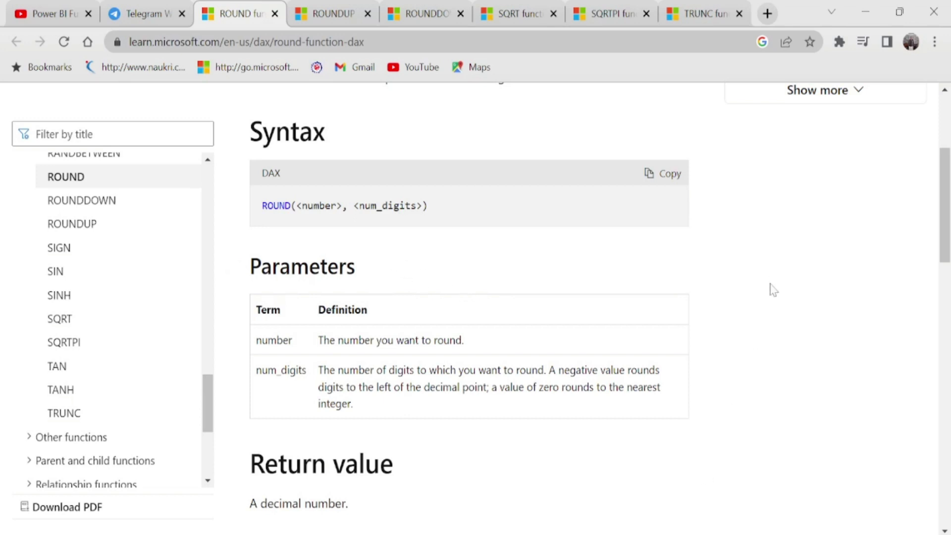
left_click(684, 532)
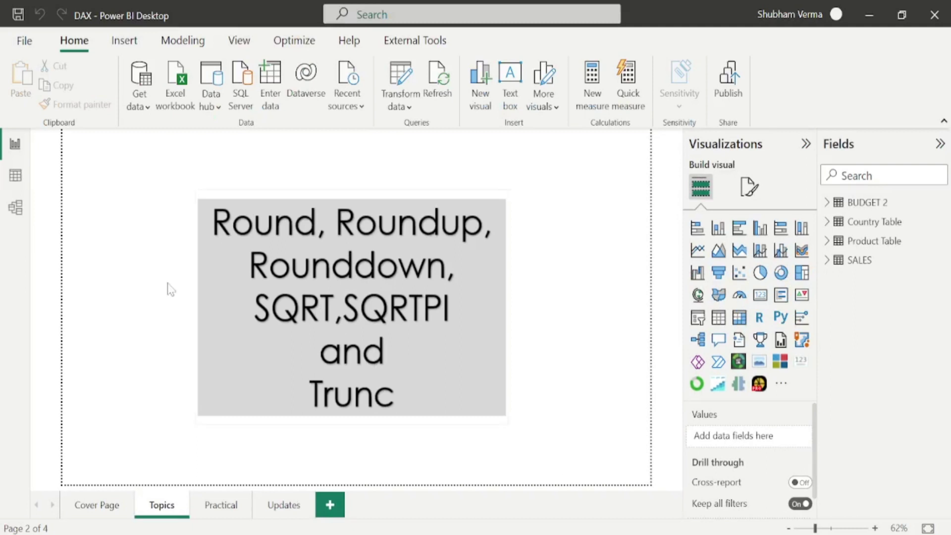
Step: Add a calculated column to the BUDGET 2 table in the data view and name it round
left_click(15, 175)
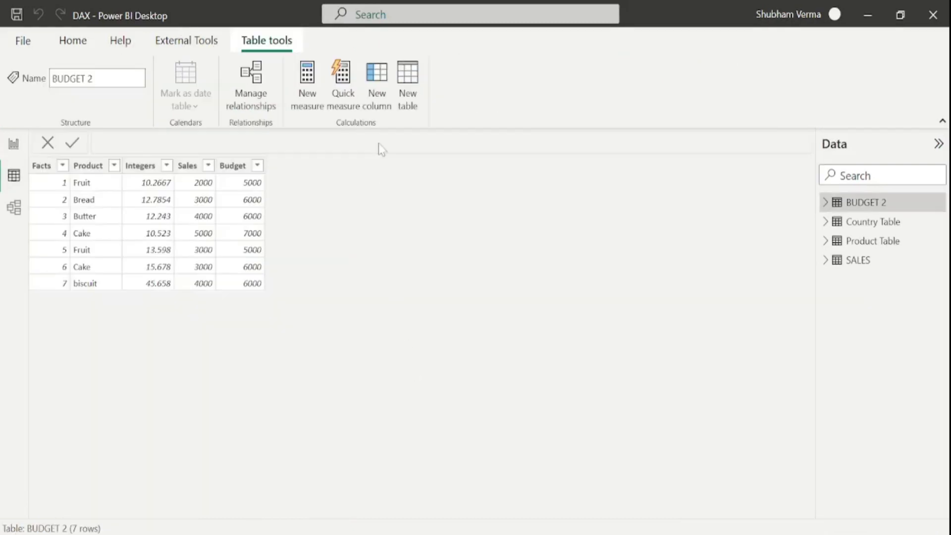
left_click(382, 108)
key("BackSpace")
key("BackSpace")
key("BackSpace")
key("BackSpace")
key("BackSpace")
key("BackSpace")
key("BackSpace")
type("round")
key("End")
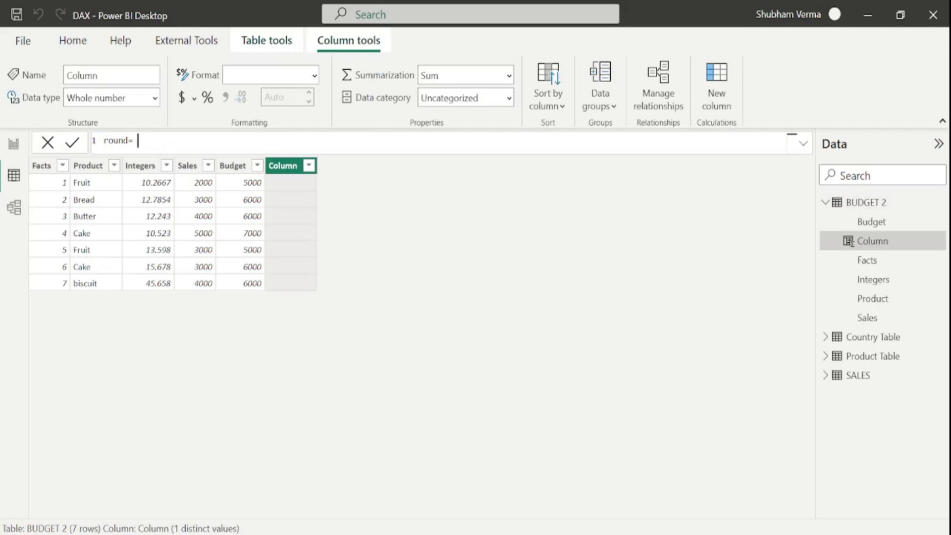
Step: Define the round column as ROUND('BUDGET 2'[Integers],2) and commit the formula
type("round")
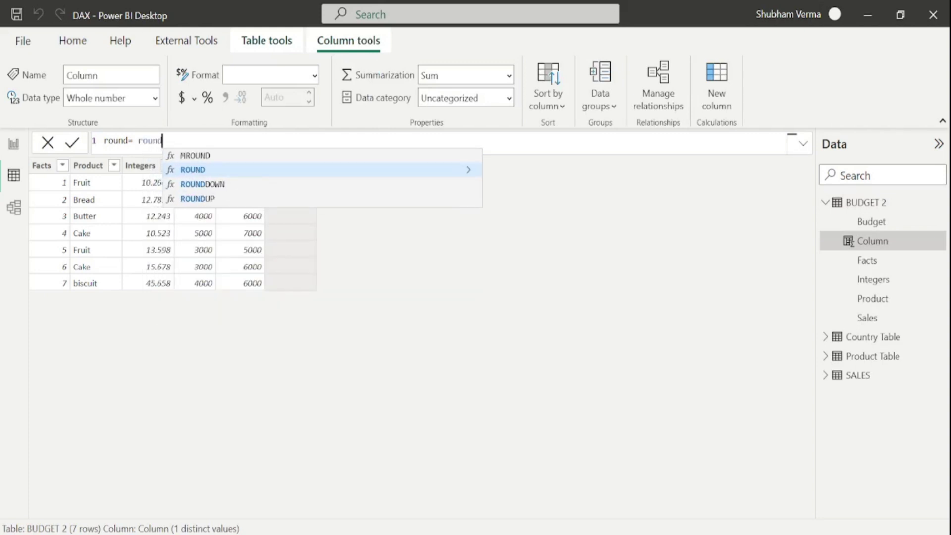
key("Tab")
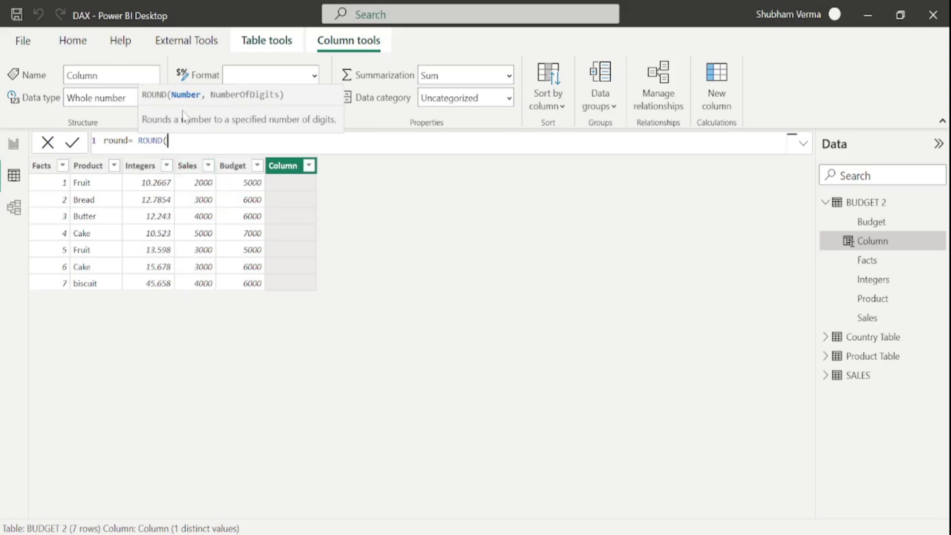
type("integ")
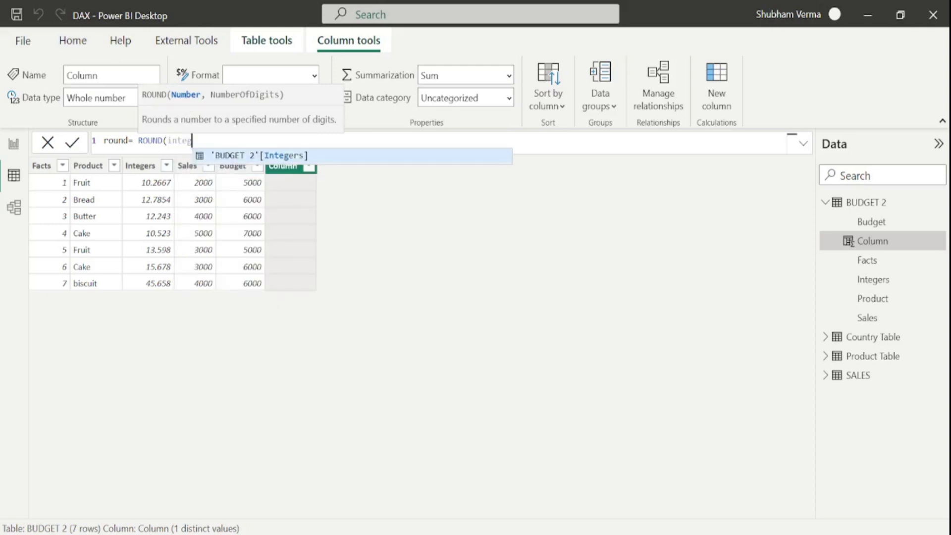
key("Tab")
type(",")
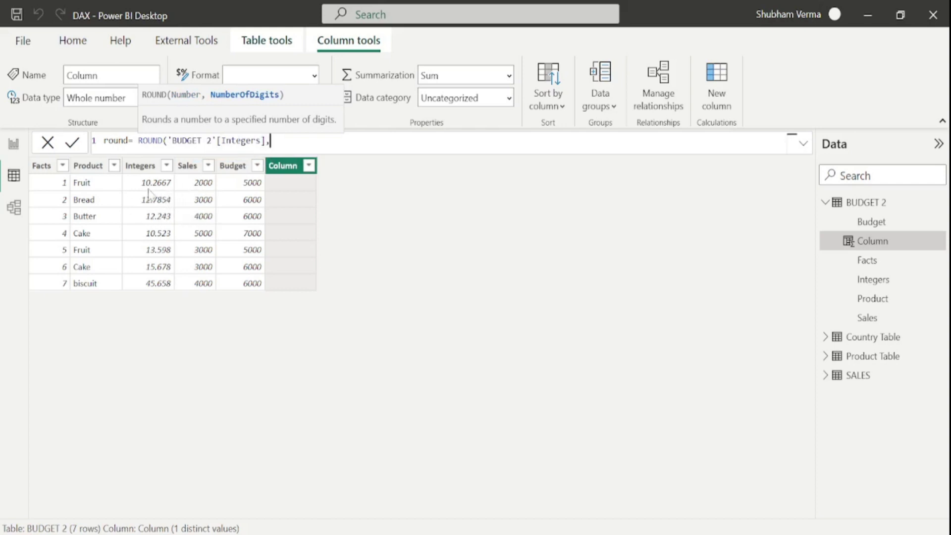
type("2")
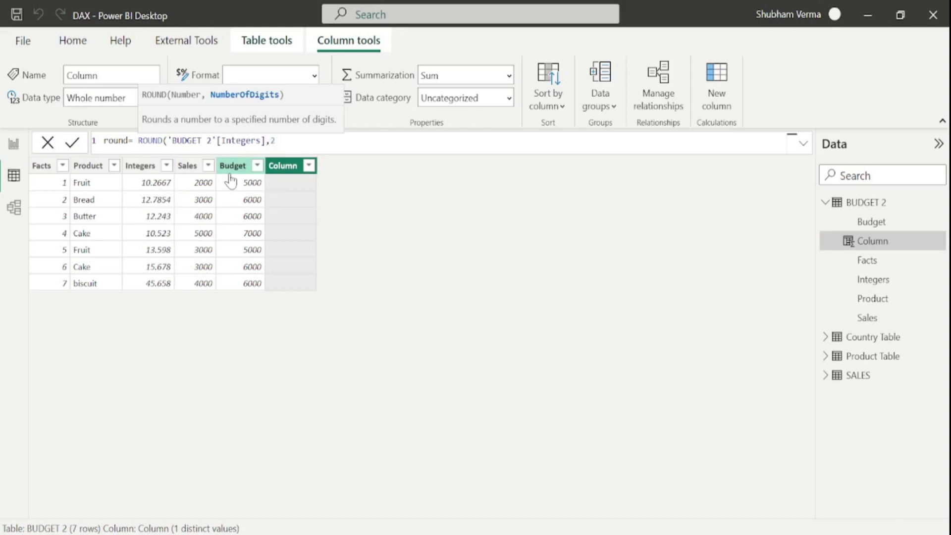
type(")")
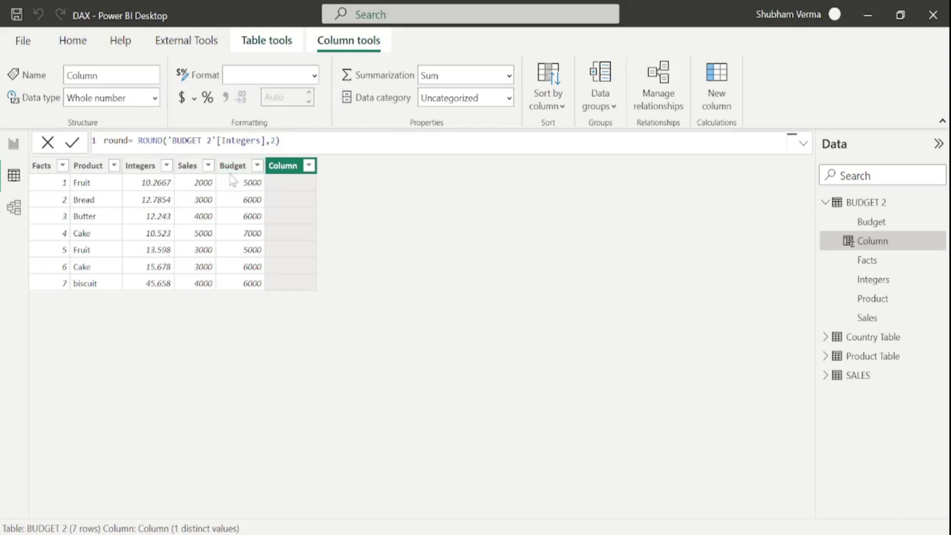
key("Return")
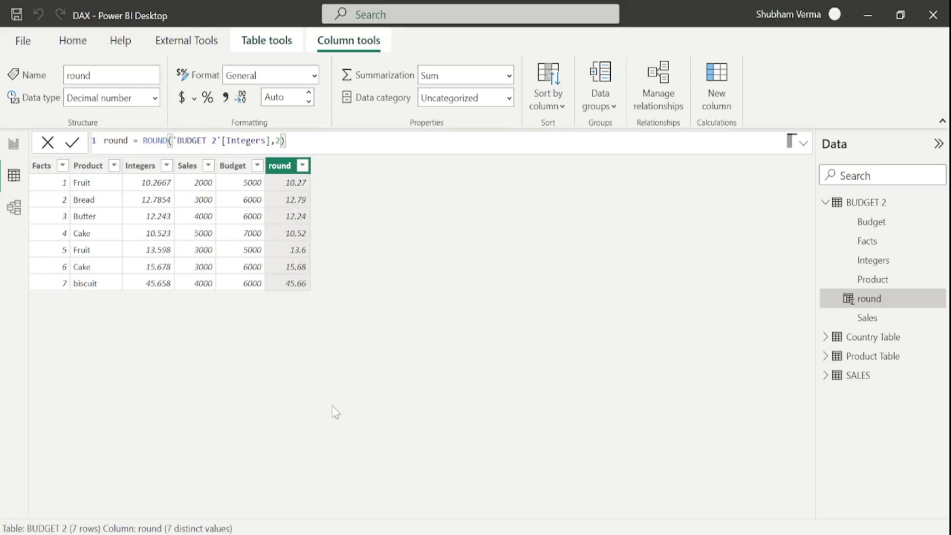
Step: Set the number of digits in the round column's formula to 3
key("Left")
key("BackSpace")
type("3")
key("Return")
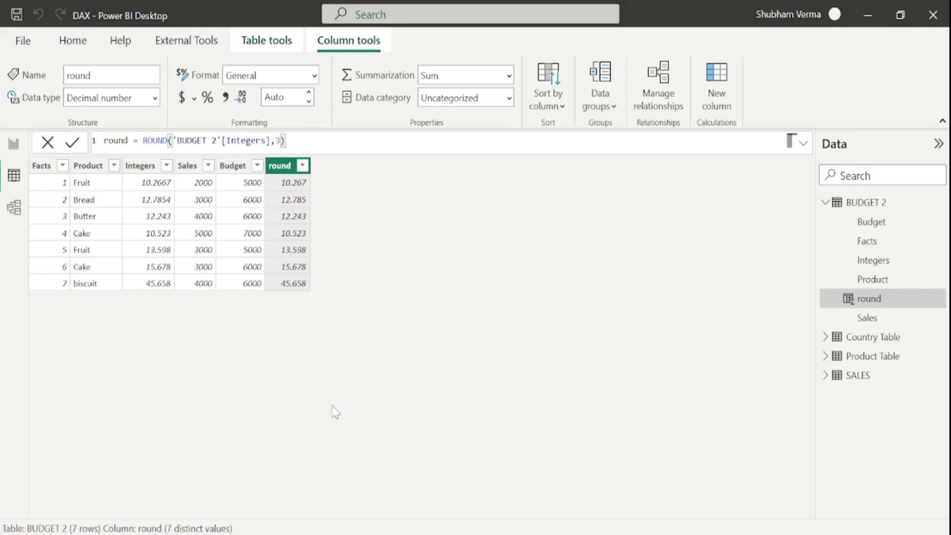
Step: Return to the report's Topics page, view the ROUNDUP function documentation in the browser, and come back to Power BI Desktop
left_click(15, 146)
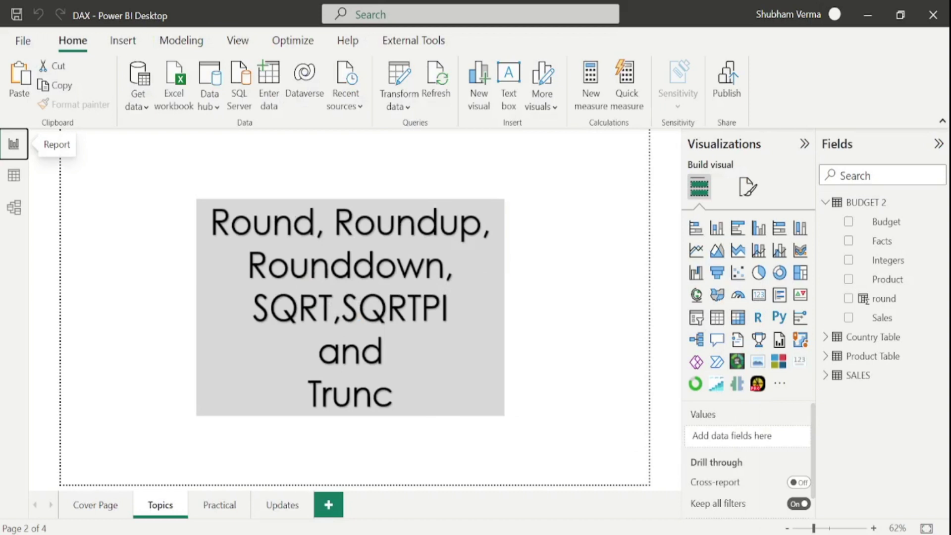
key("alt+Tab")
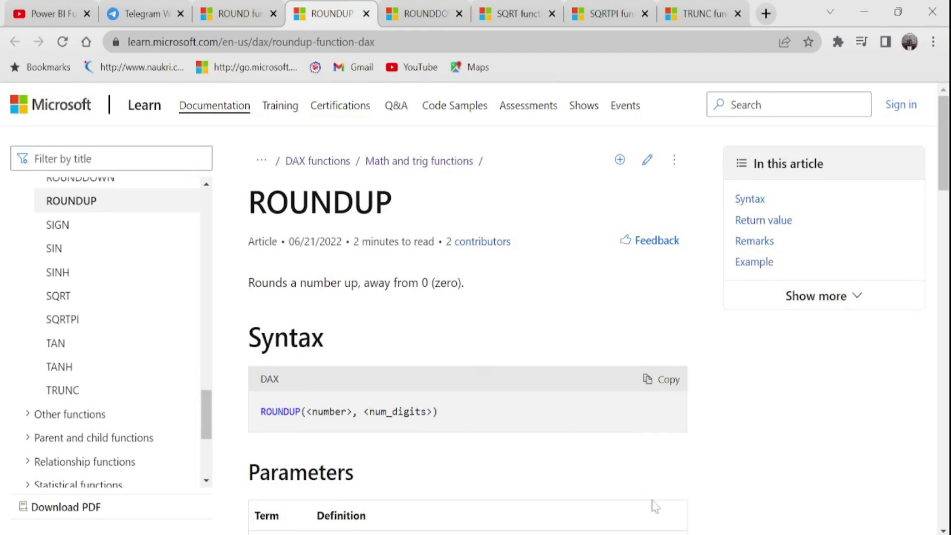
key("alt+Tab")
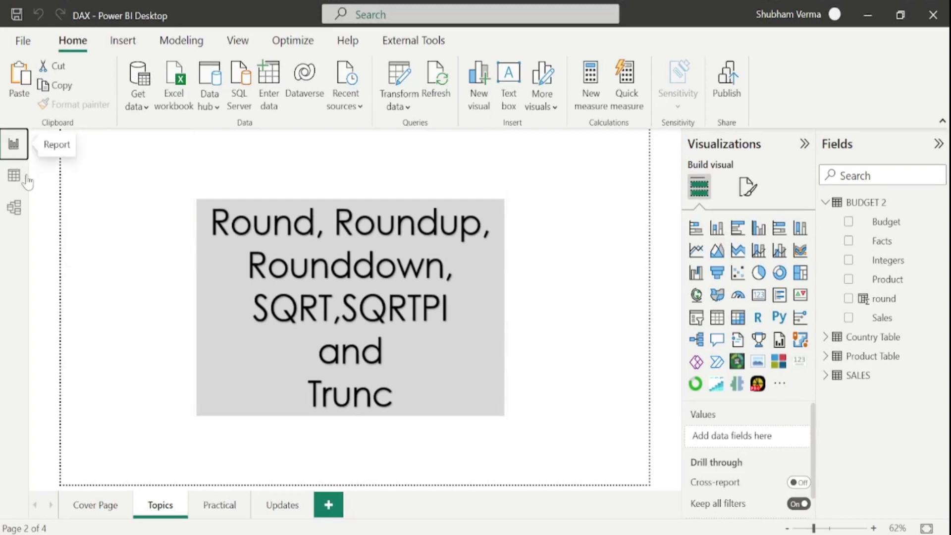
Step: Add another calculated column to the BUDGET 2 table in the data view and name it roundup
left_click(20, 178)
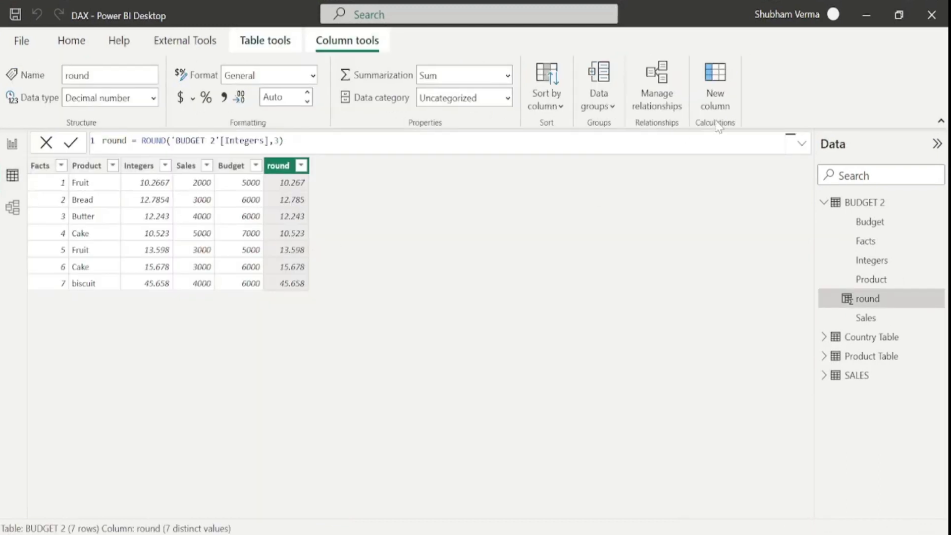
left_click(718, 97)
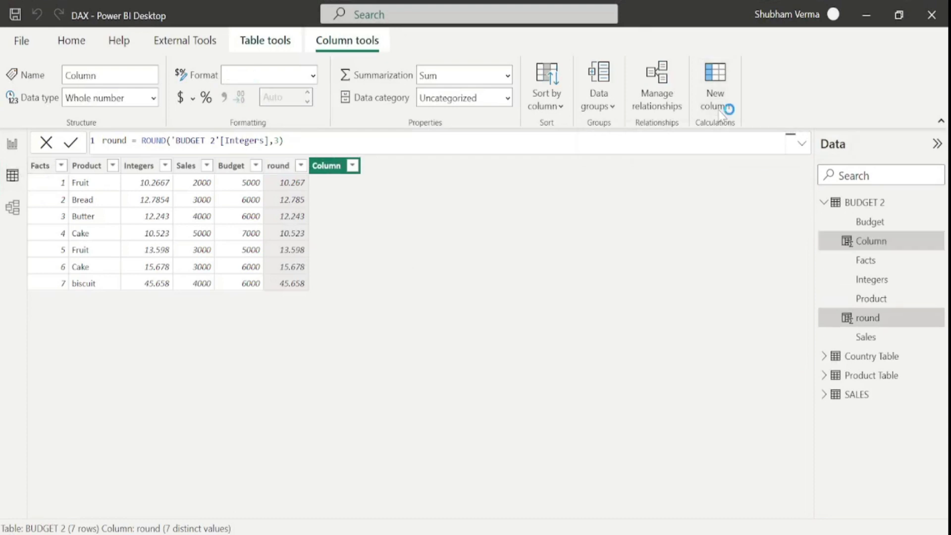
key("BackSpace")
key("BackSpace")
key("BackSpace")
key("BackSpace")
key("BackSpace")
key("BackSpace")
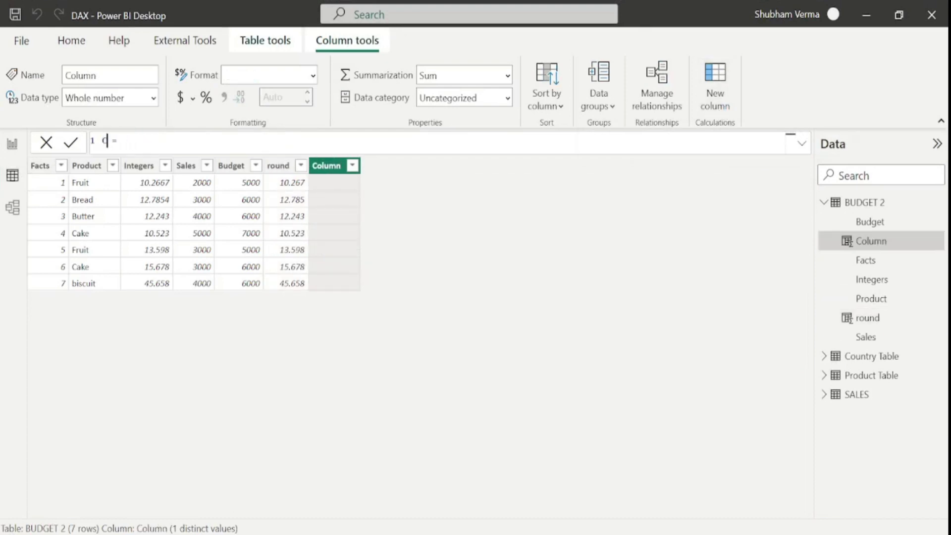
type("roundup")
key("Right")
key("Right")
key("Right")
Step: Define the roundup column as ROUNDUP('BUDGET 2'[Integers],1) and commit the formula
type("round")
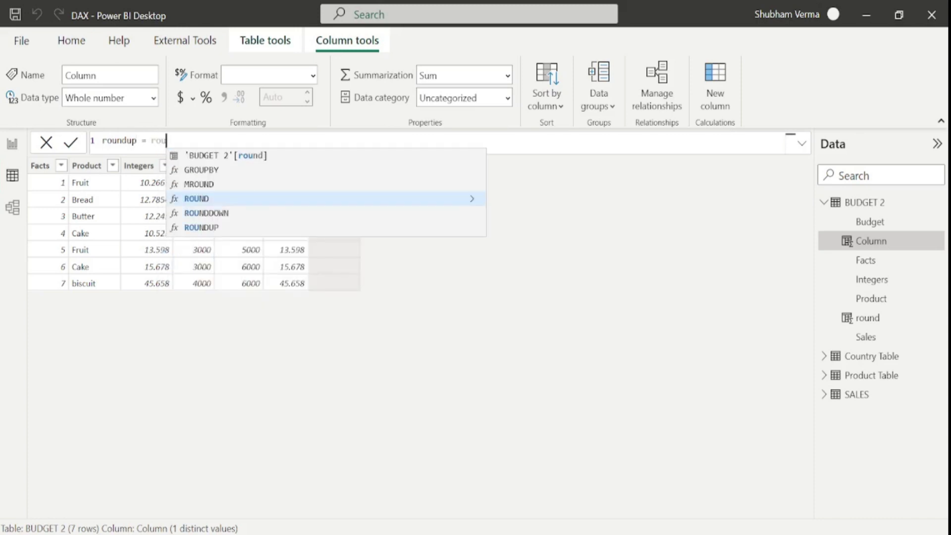
key("Down")
key("Down")
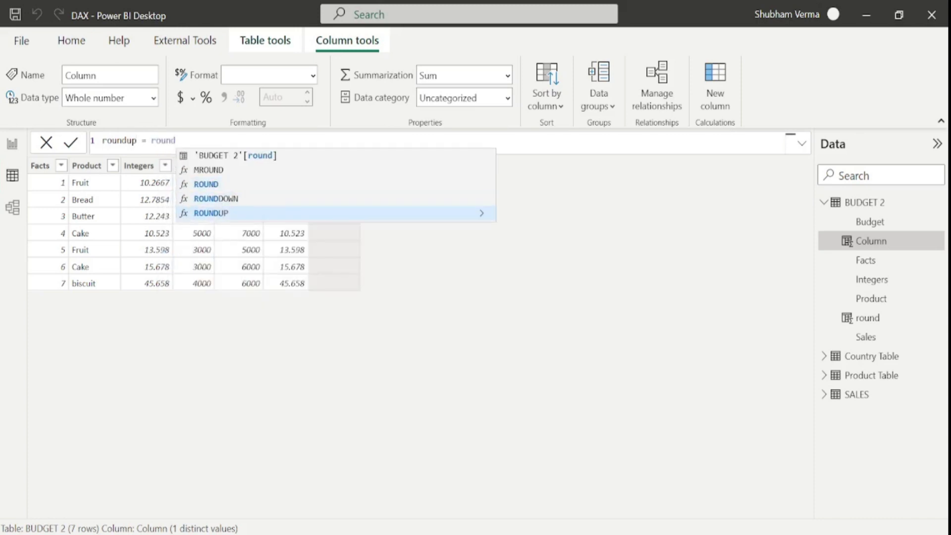
key("Tab")
type("integ")
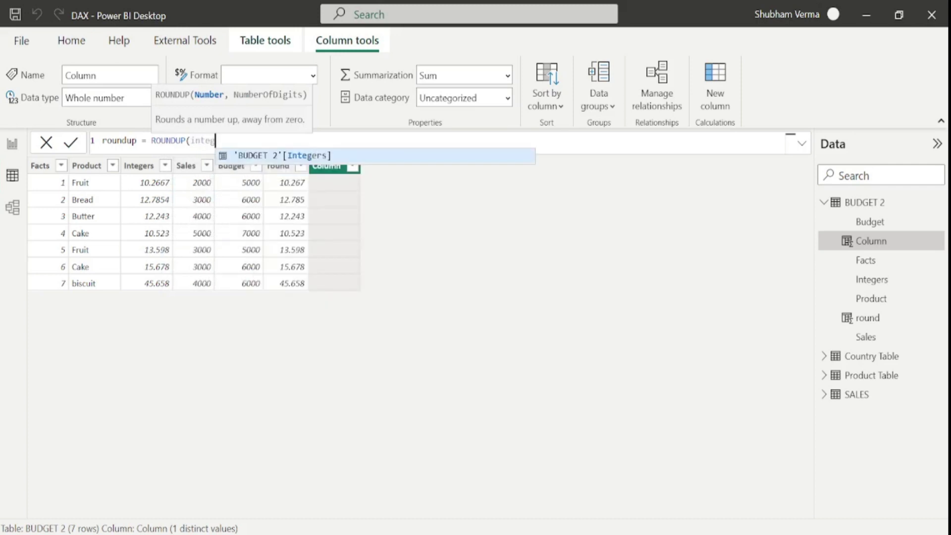
key("Tab")
type(",")
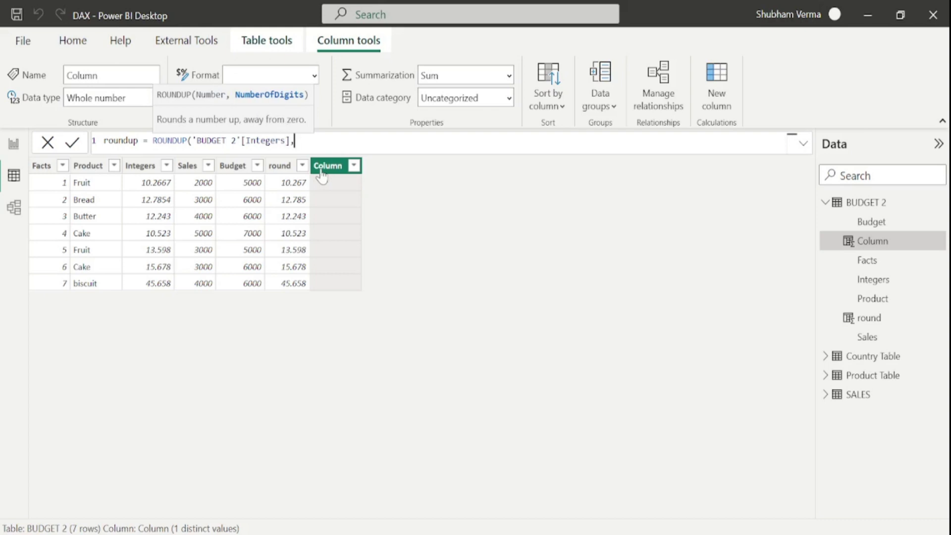
type("1)")
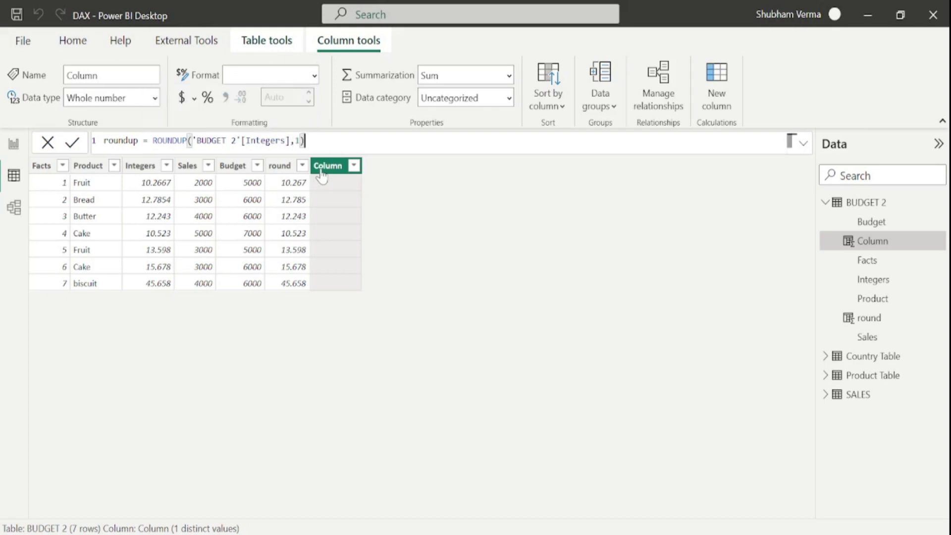
key("Return")
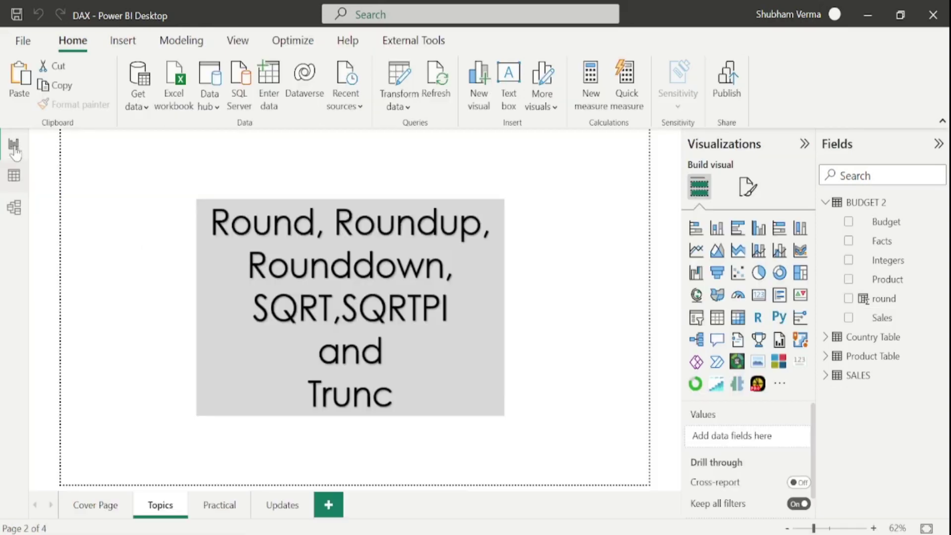
Step: Show the Topics page again, read the ROUNDDOWN function's syntax in the browser, and return to Power BI Desktop
left_click(14, 145)
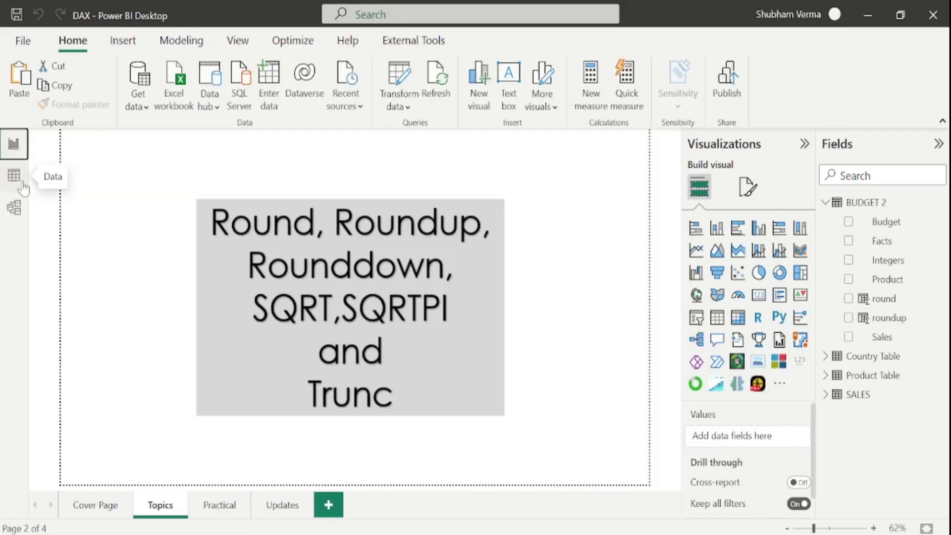
key("alt+Tab")
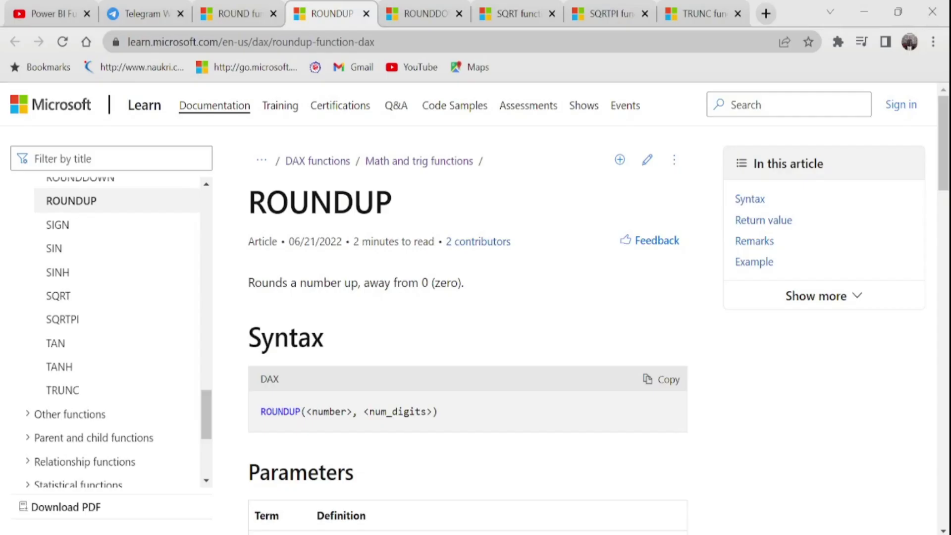
left_click(443, 10)
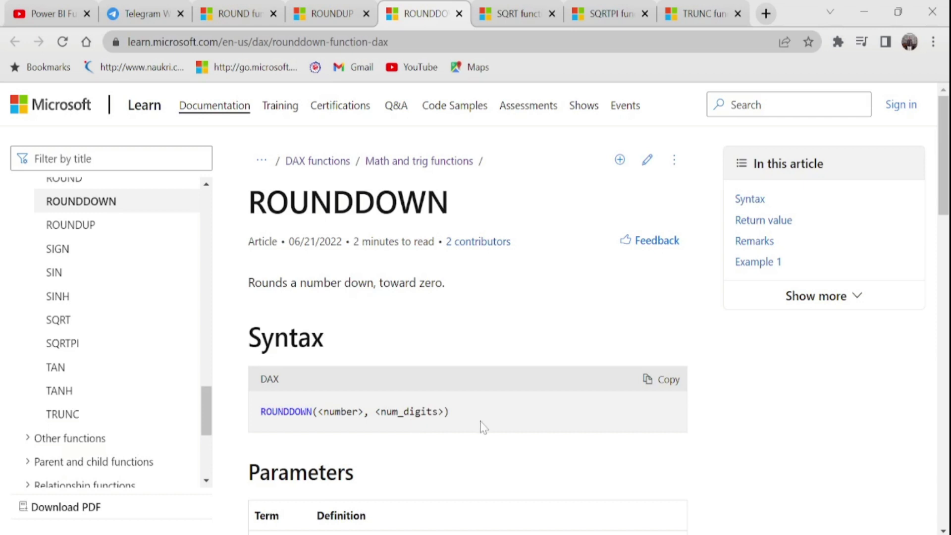
key("alt+Tab")
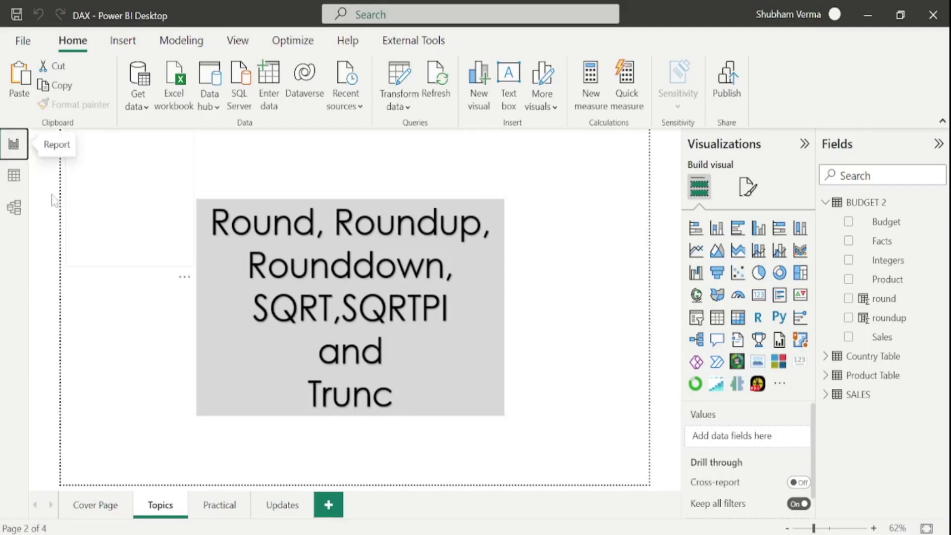
Step: Add a calculated column to the BUDGET 2 table in the data view and name it rounddown
left_click(14, 176)
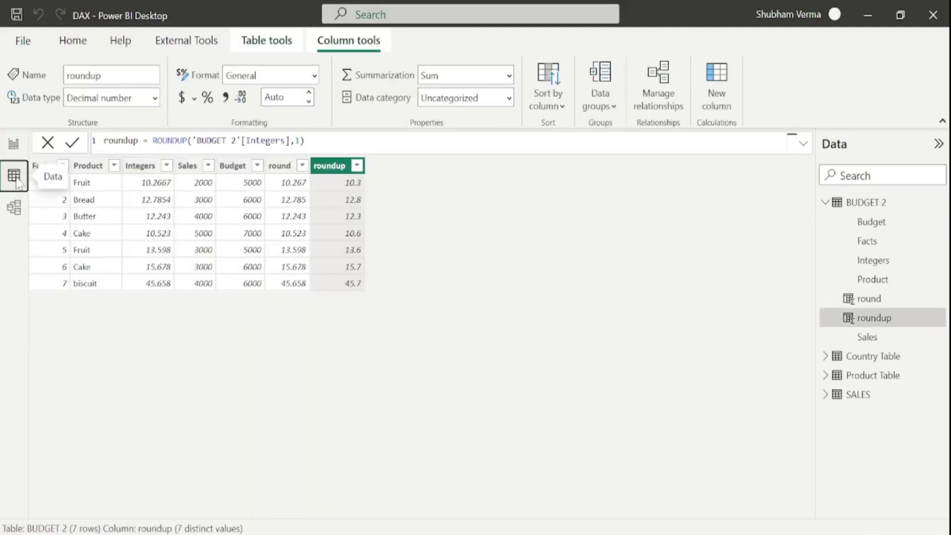
left_click(724, 108)
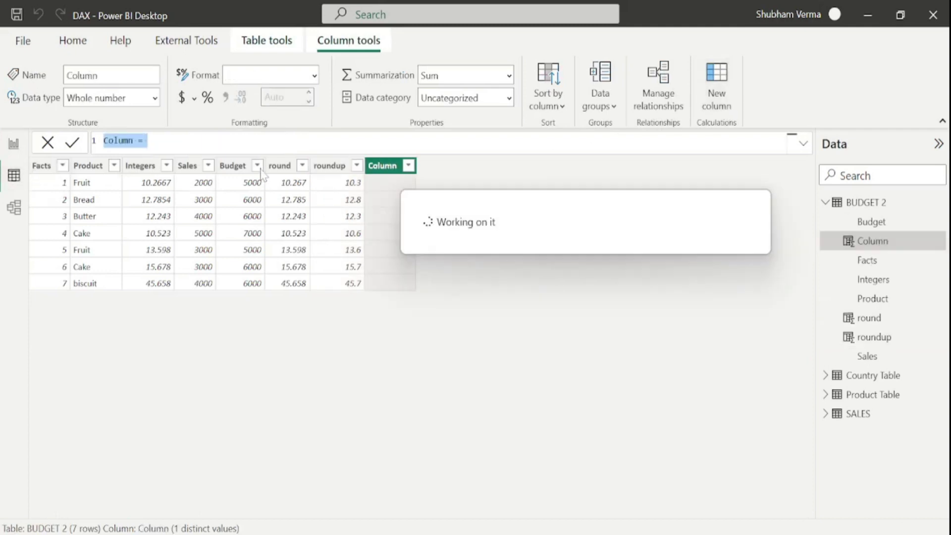
key("BackSpace")
key("BackSpace")
key("BackSpace")
key("BackSpace")
key("BackSpace")
key("BackSpace")
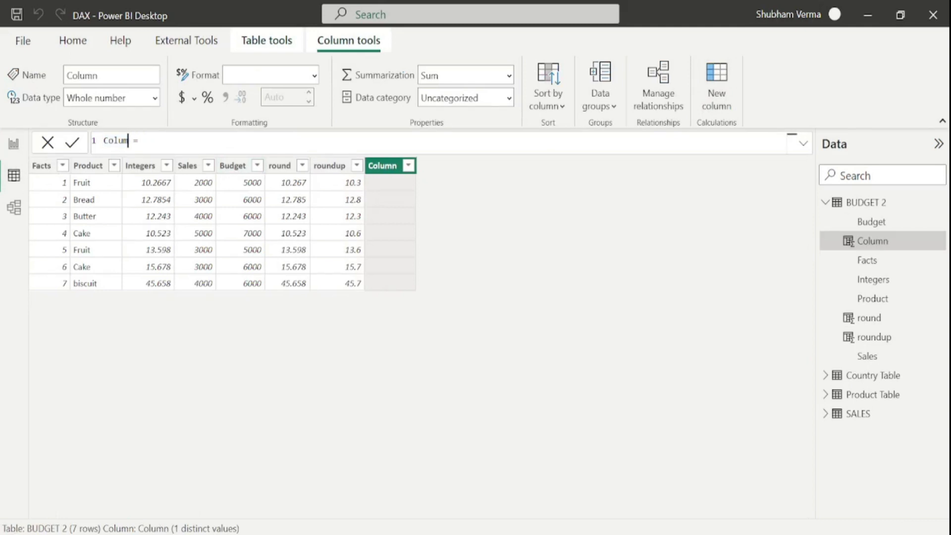
type("rounddown = round")
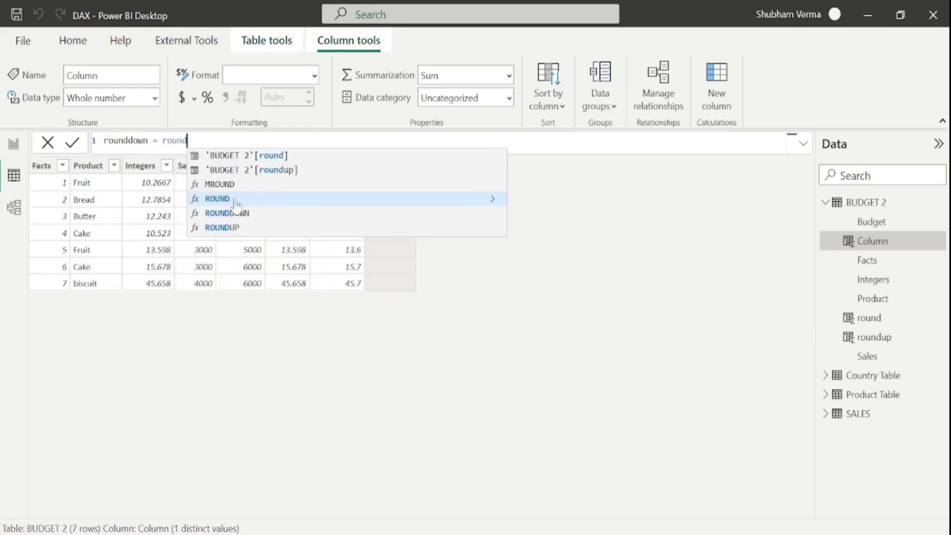
Step: Define the rounddown column as ROUNDDOWN('BUDGET 2'[Integers],1) and commit the formula
left_click(224, 214)
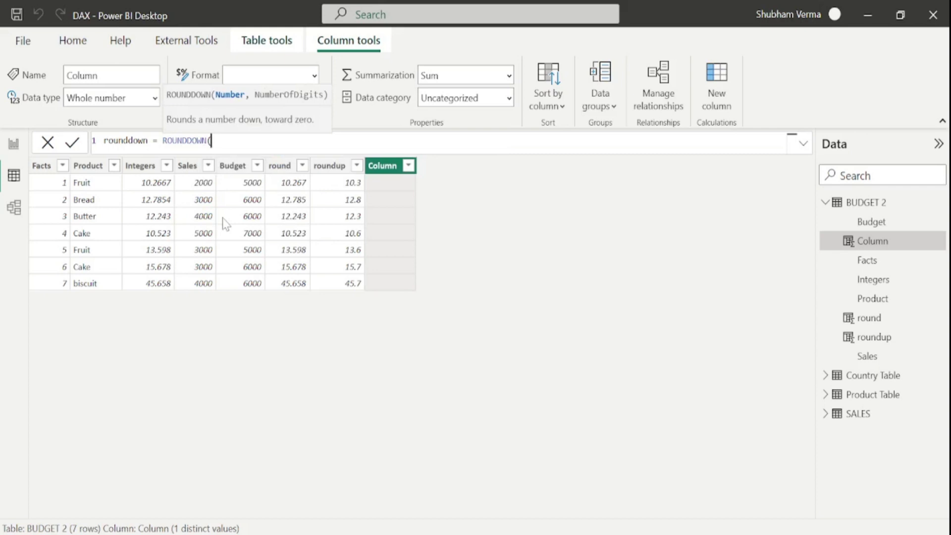
type("int")
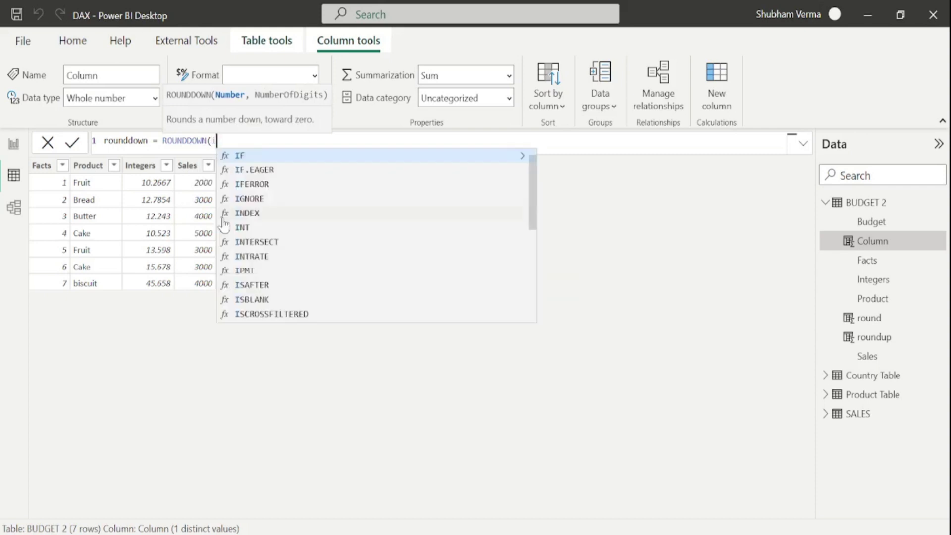
left_click(324, 157)
type(",")
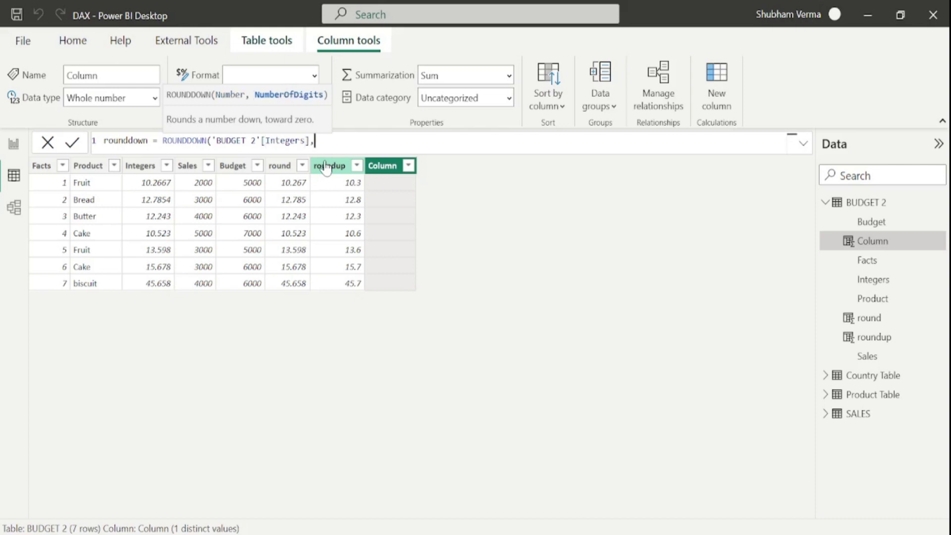
type("1)")
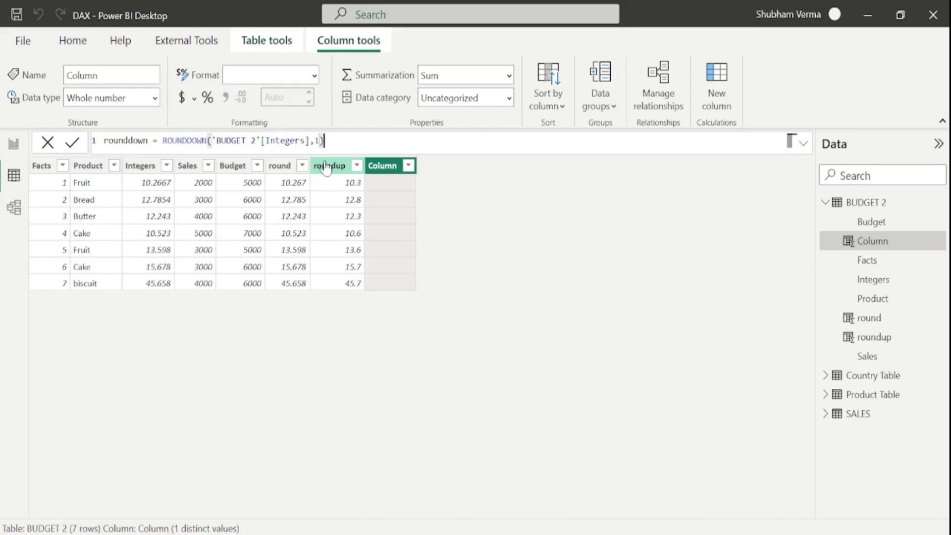
key("Return")
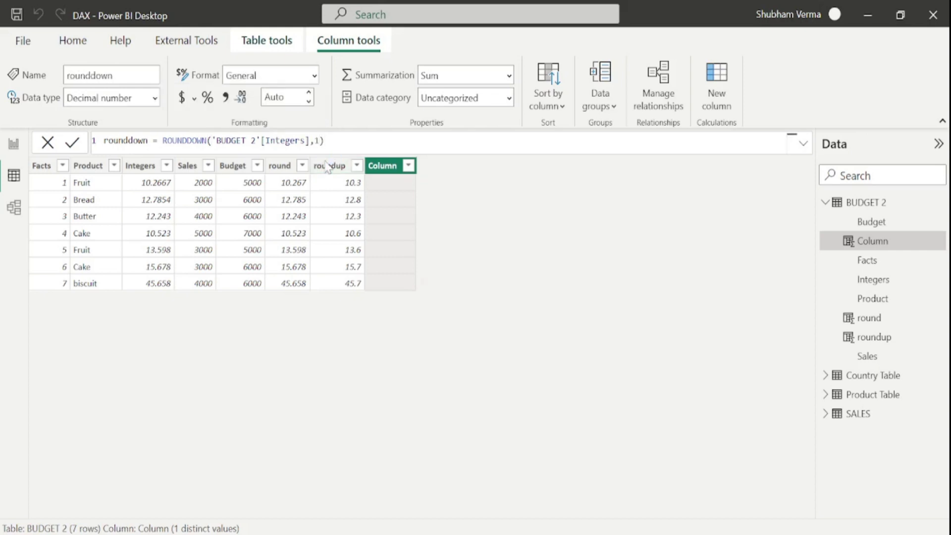
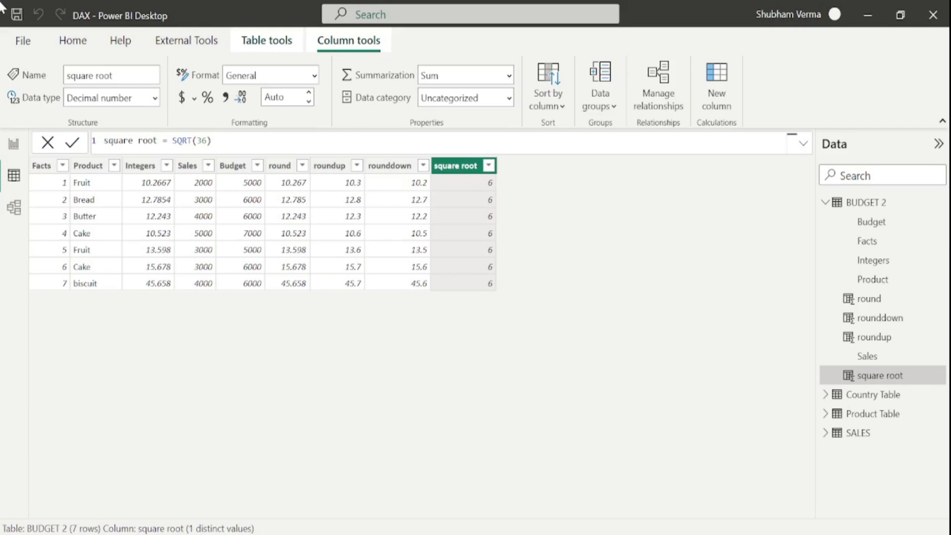
Step: Show the report's Topics page, read the SQRTPI function's syntax and examples in the browser, and return to Power BI Desktop
left_click(14, 145)
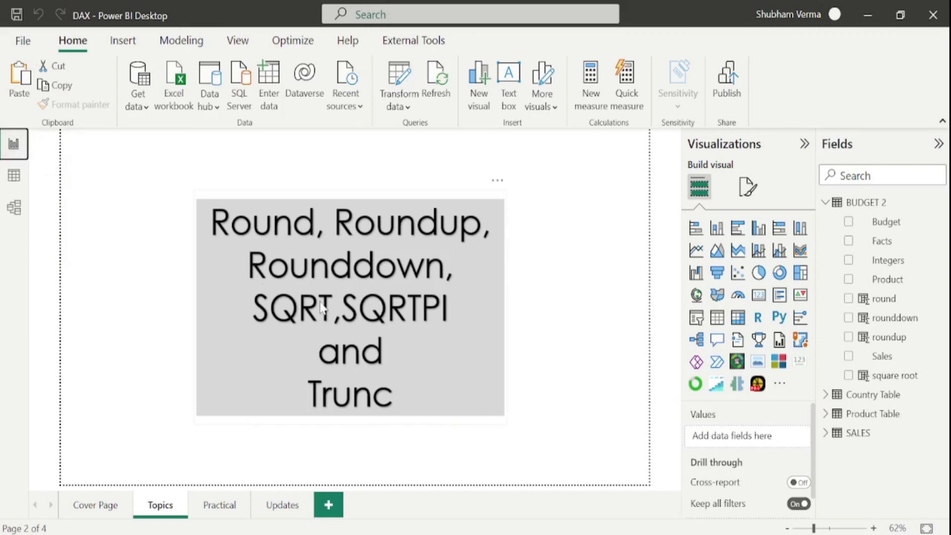
left_click(589, 510)
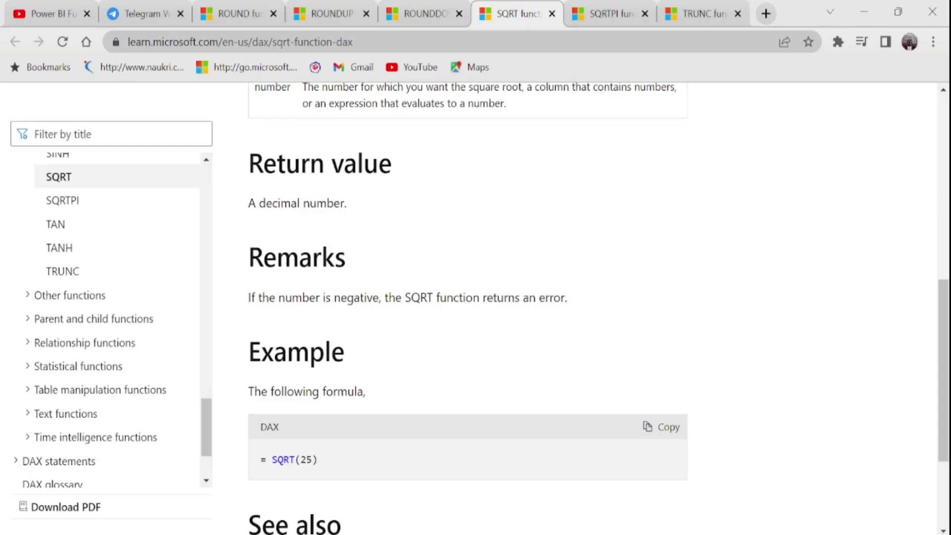
left_click(609, 14)
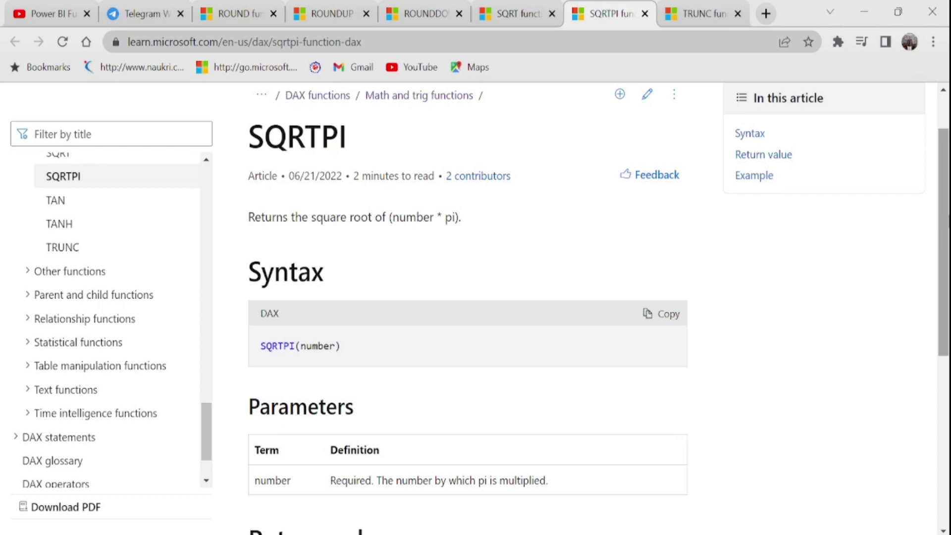
left_click_drag(374, 348, 266, 346)
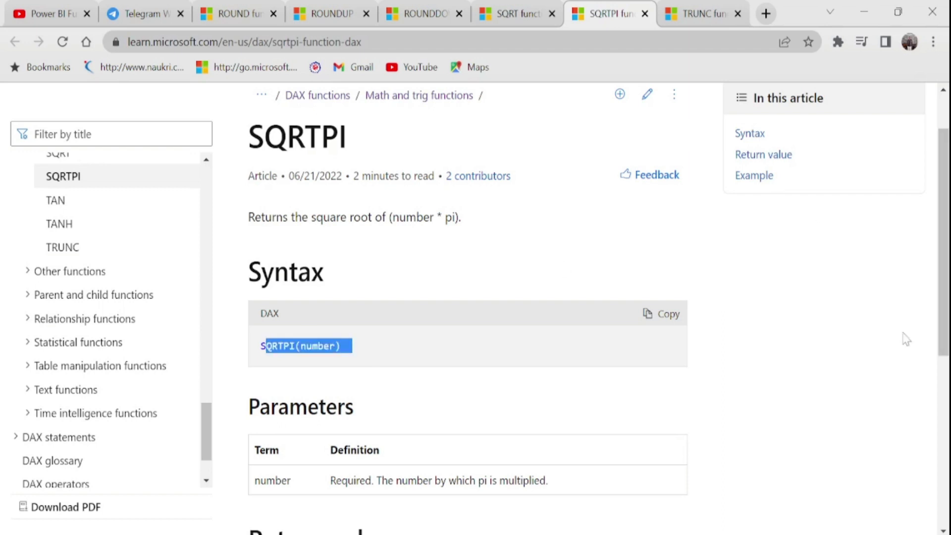
scroll(906, 339, "down", 7)
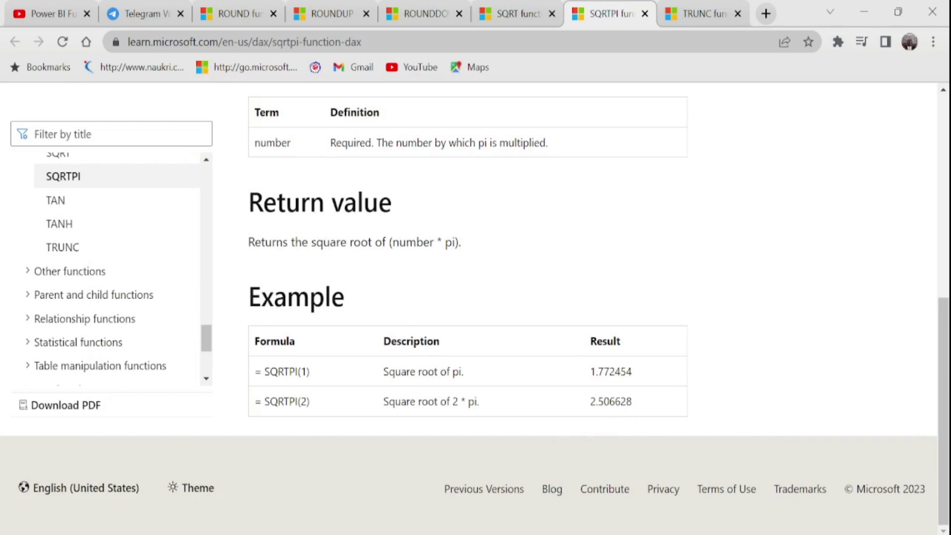
key("alt+Tab")
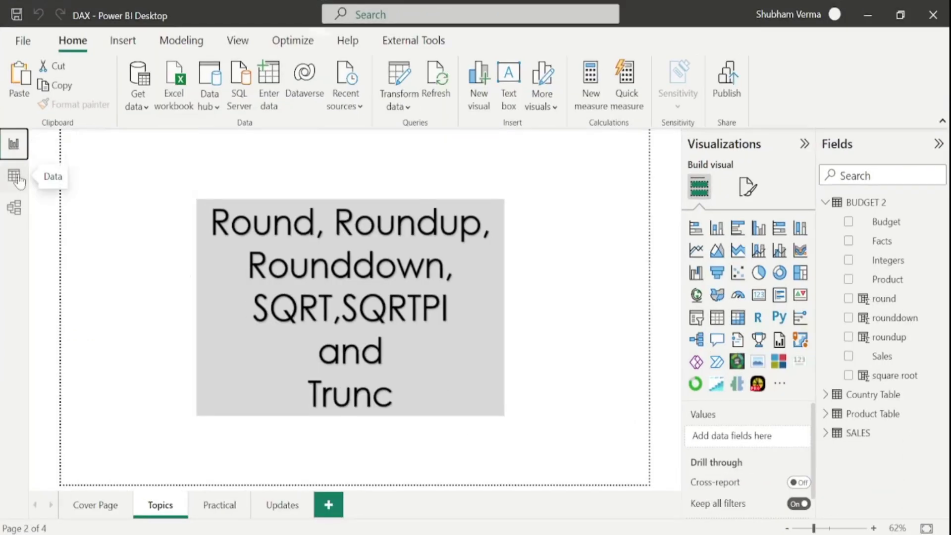
Step: Add a new calculated column to the BUDGET 2 table in the data view and name it sqrtpi
left_click(15, 178)
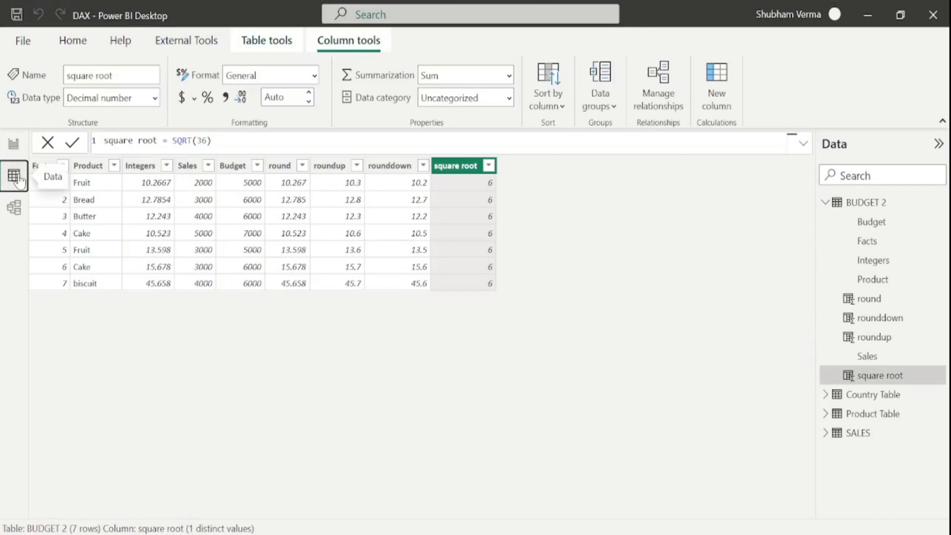
left_click(716, 99)
key("BackSpace")
key("BackSpace")
key("BackSpace")
key("BackSpace")
key("BackSpace")
key("BackSpace")
key("BackSpace")
key("BackSpace")
type("sqrtpi= sq")
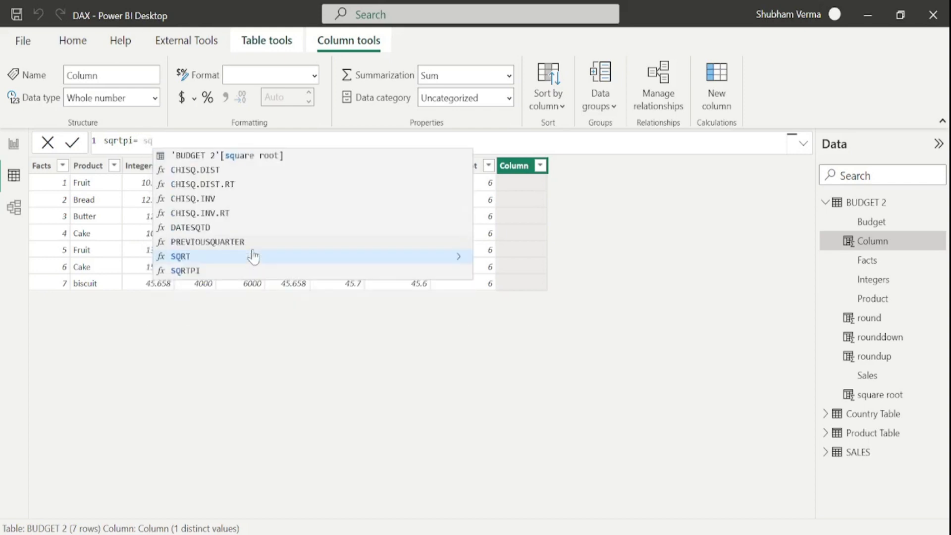
Step: Define the sqrtpi column as SQRTPI(2) and commit the formula
type("r")
key("Down")
key("Tab")
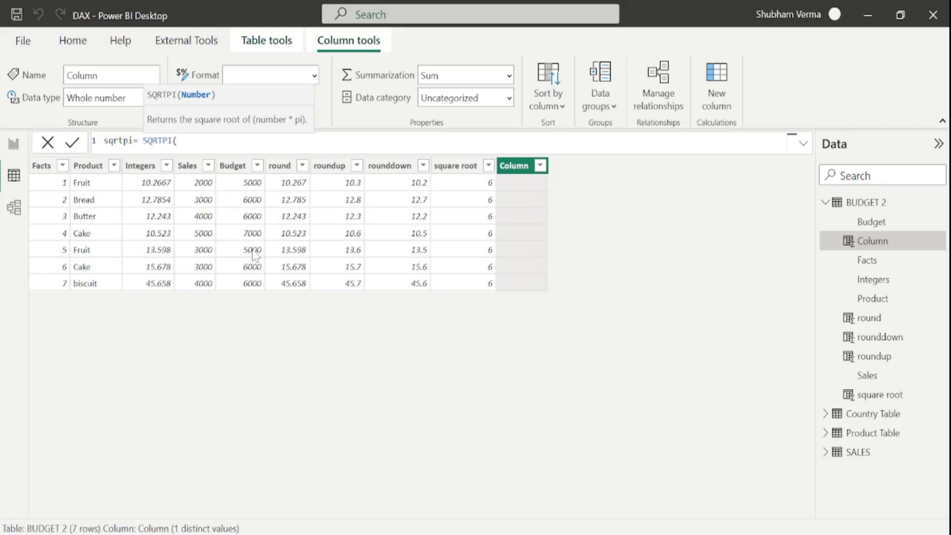
type("2)")
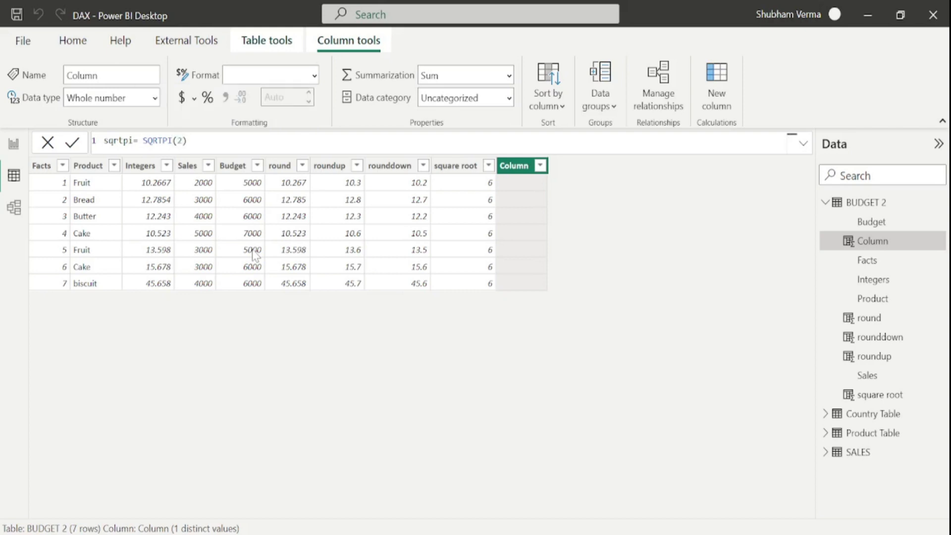
key("Return")
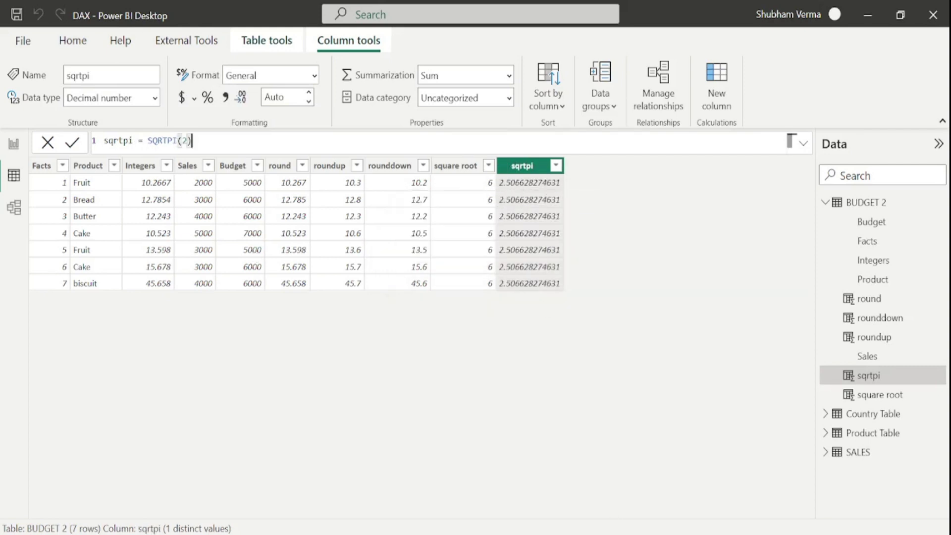
Step: Check the documented result of the SQRTPI(2) example in the browser and return to the Topics page in Power BI Desktop
key("alt+Tab")
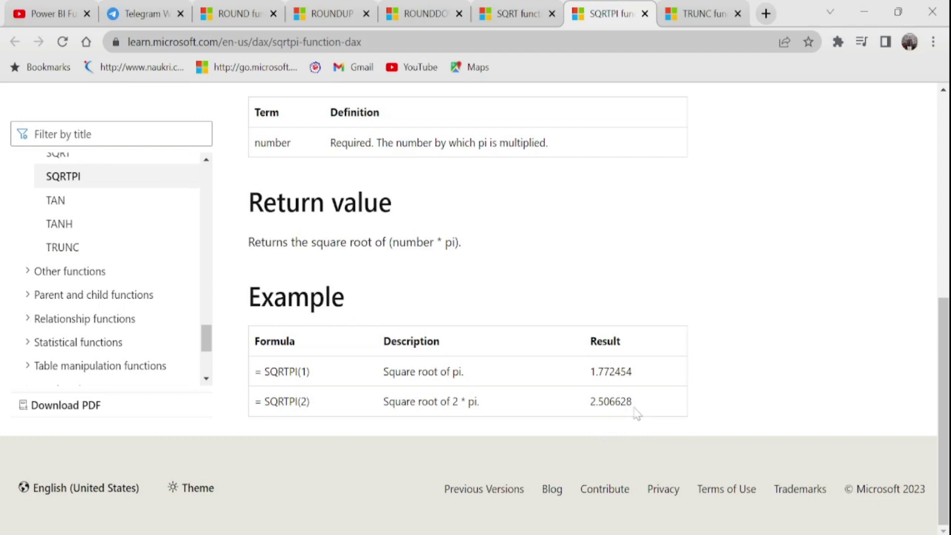
left_click_drag(640, 409, 586, 419)
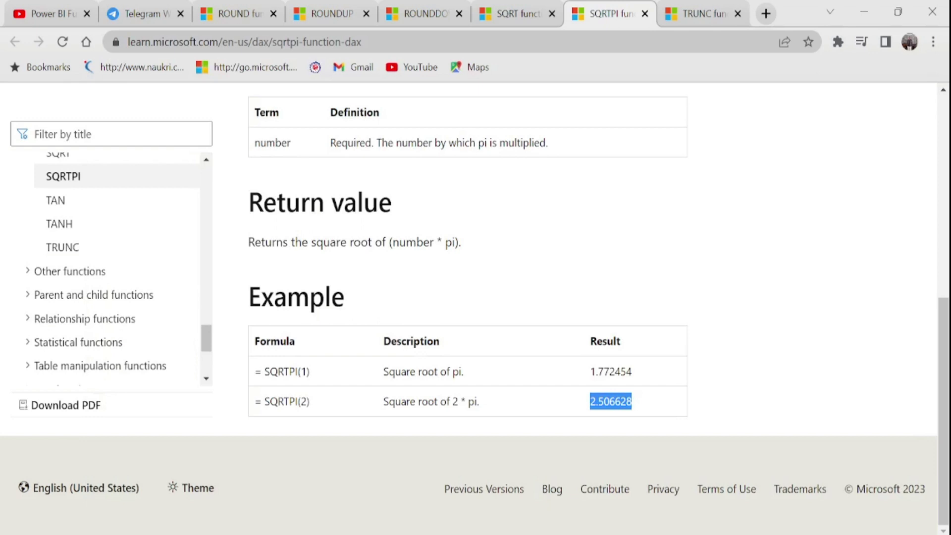
key("alt+Tab")
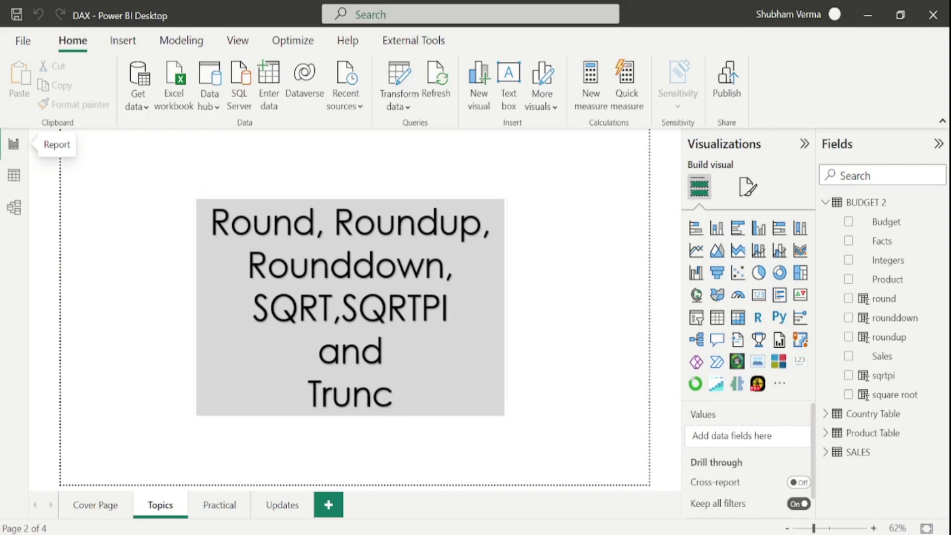
Step: Read the TRUNC function's syntax and parameters in the browser documentation and return to Power BI Desktop
key("alt+Tab")
left_click(690, 10)
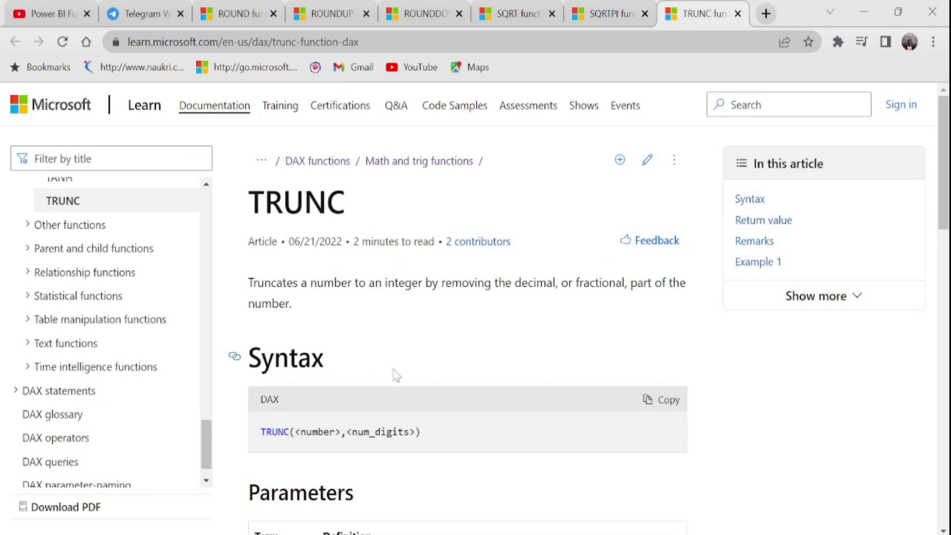
scroll(397, 375, "down", 2)
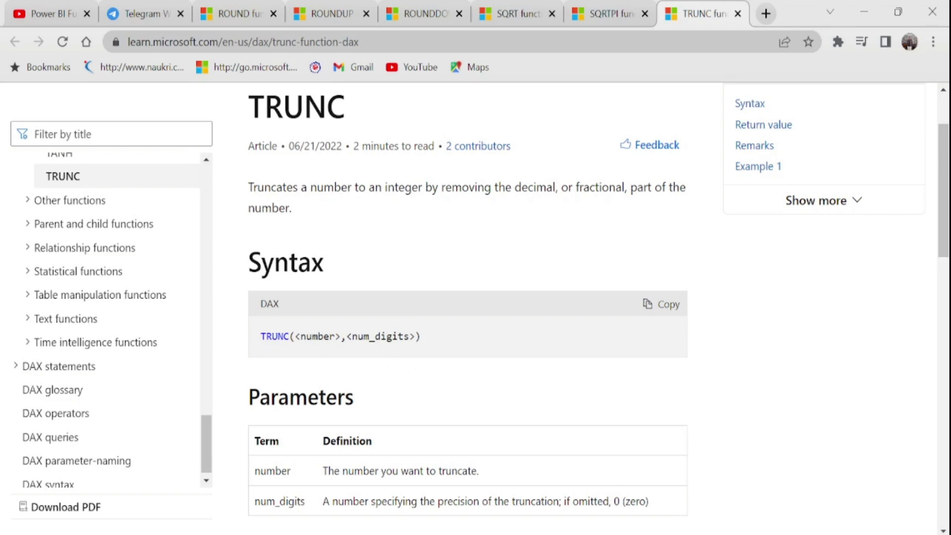
key("alt+Tab")
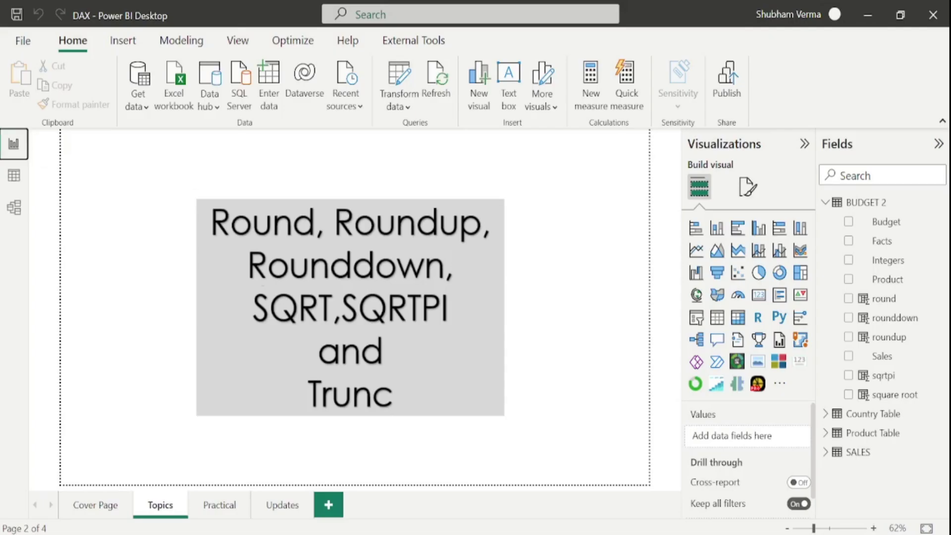
Step: Add another calculated column to the BUDGET 2 table in the data view and name it truncate
left_click(14, 175)
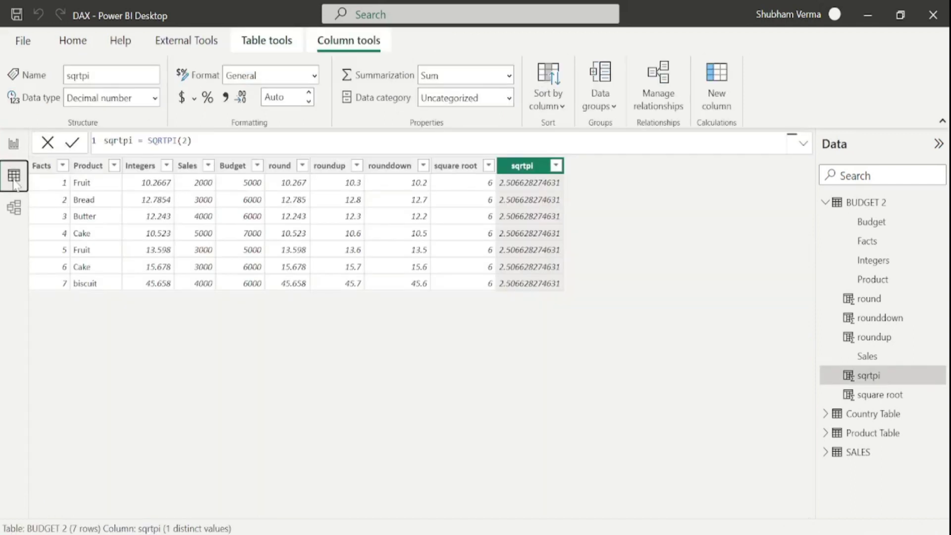
left_click(717, 105)
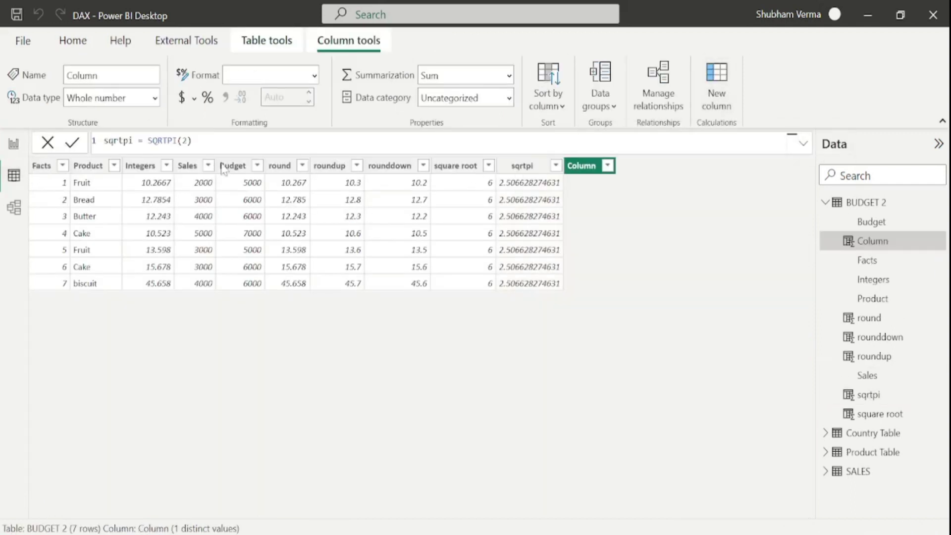
left_click(148, 141)
key("BackSpace")
key("BackSpace")
key("BackSpace")
key("BackSpace")
key("BackSpace")
key("BackSpace")
key("BackSpace")
key("BackSpace")
key("BackSpace")
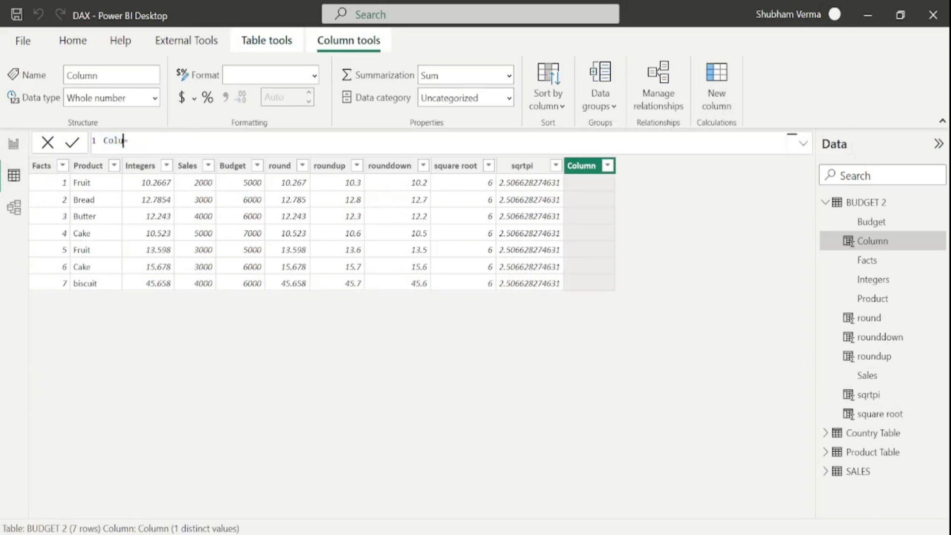
type("truncate= trunc")
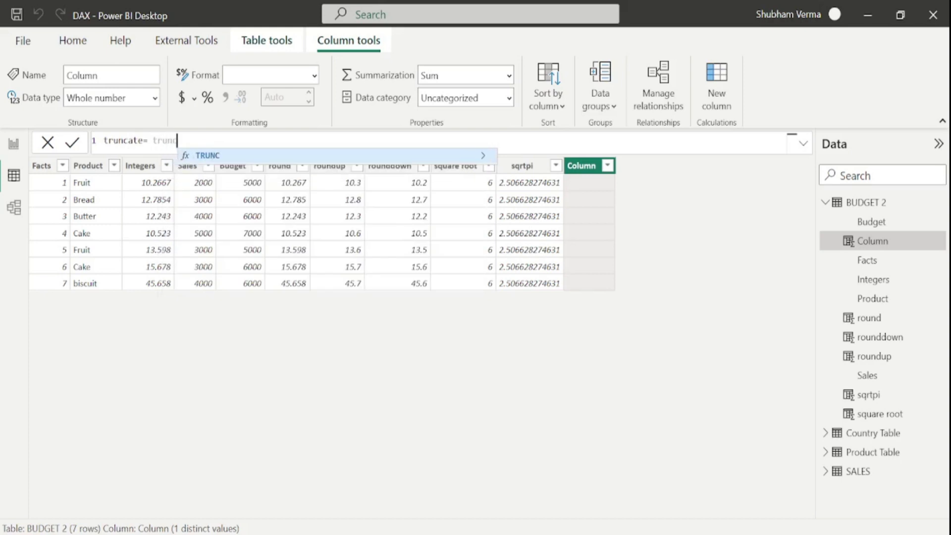
Step: Define the truncate column as TRUNC('BUDGET 2'[Integers],2) and commit the formula
key("Tab")
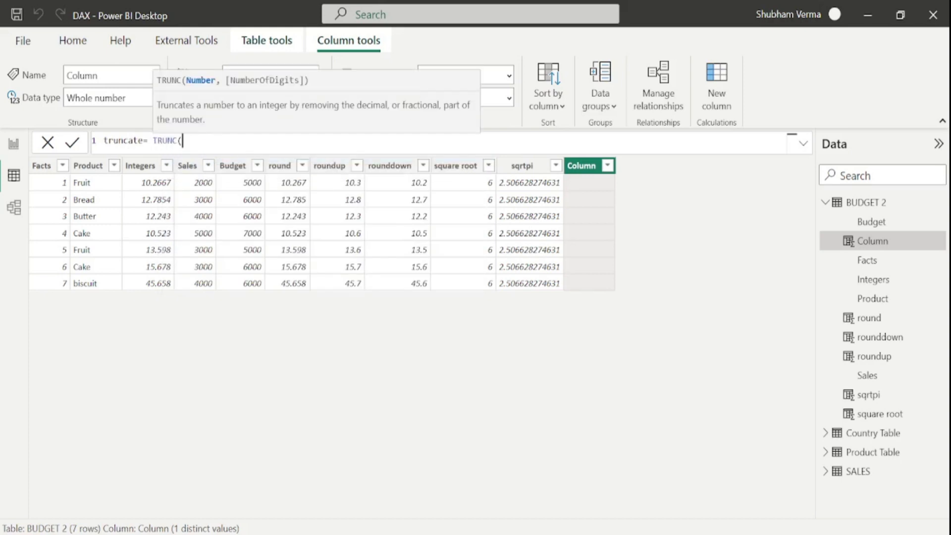
type("inte")
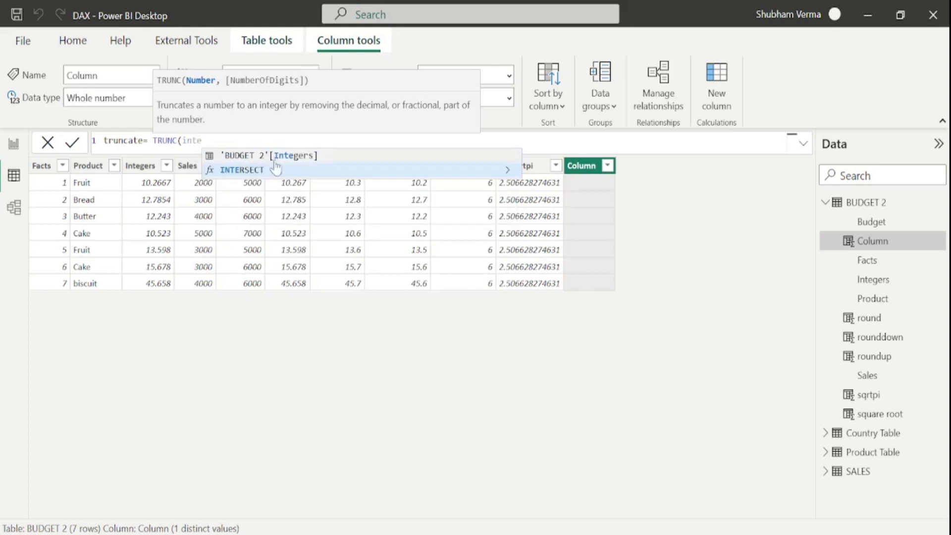
left_click(281, 156)
type(",")
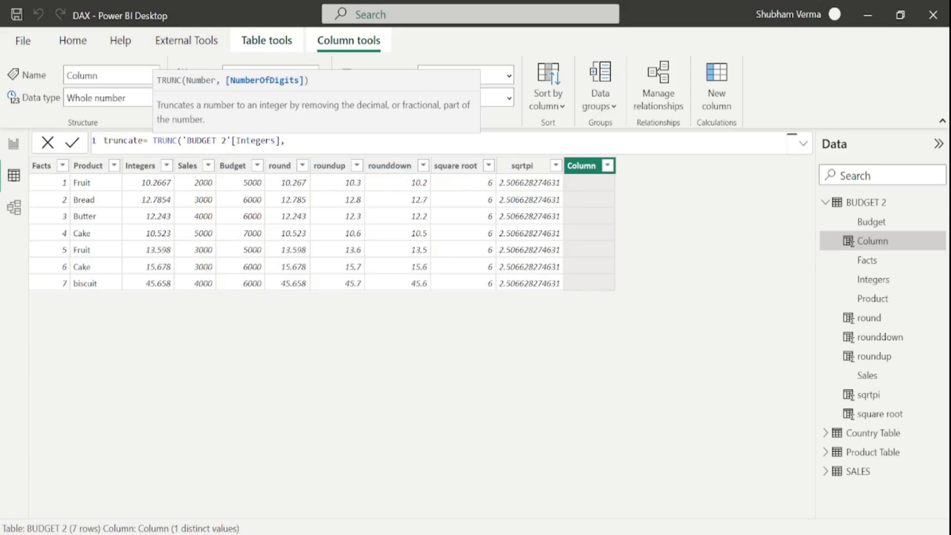
type("2)")
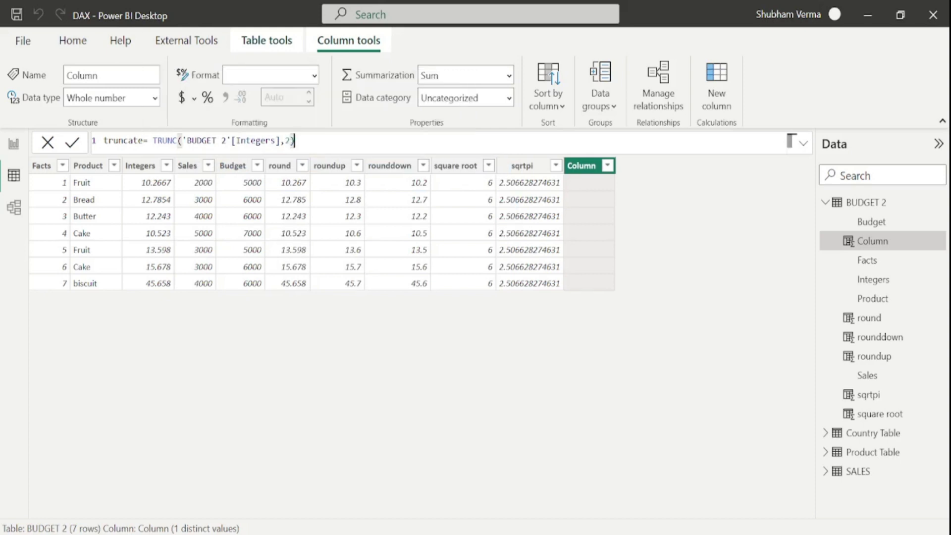
key("Return")
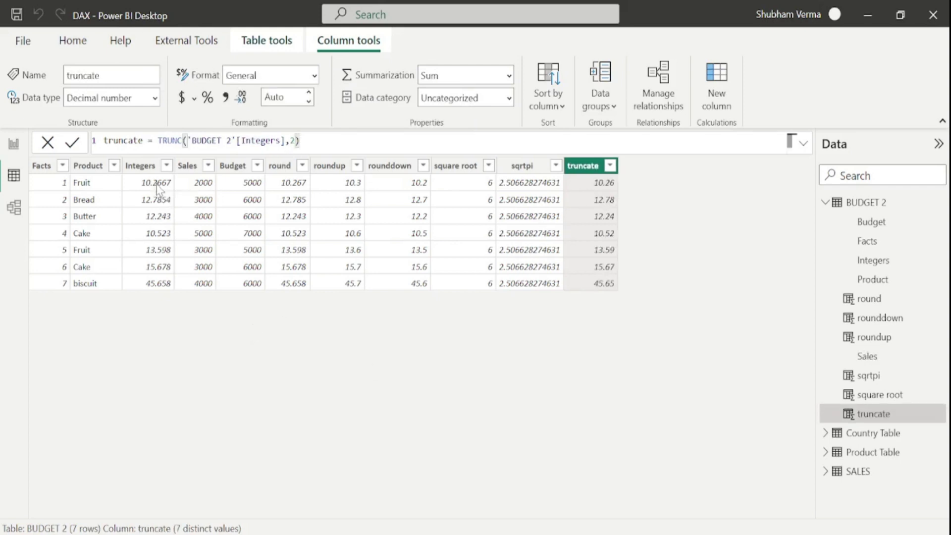
Step: Change the truncate formula's number of digits to 1 and commit it
key("Left")
key("BackSpace")
type("1")
key("Return")
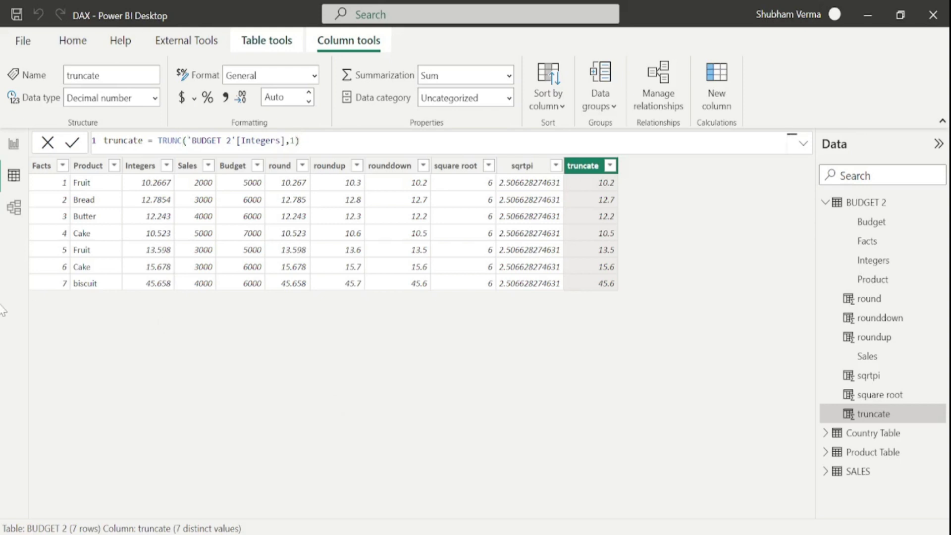
Step: Switch to the browser and look through the Power BI course's YouTube channel home page and the Power bi Jobs and Free Learning Telegram group
left_click(13, 147)
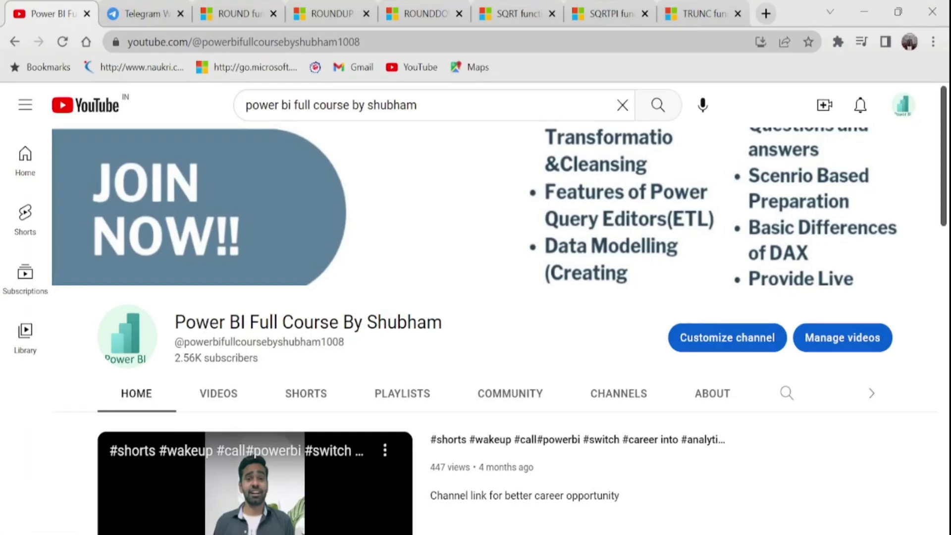
left_click_drag(176, 322, 456, 338)
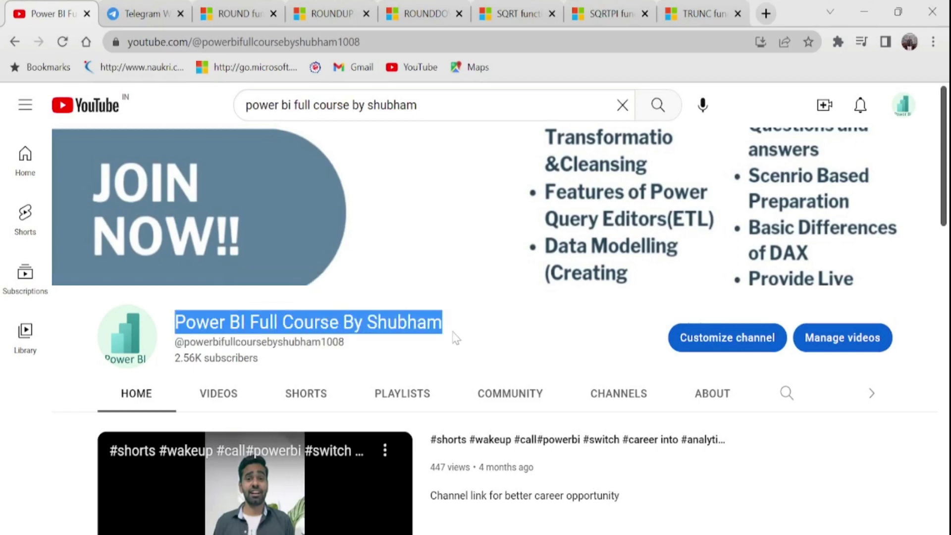
scroll(857, 184, "down", 10)
scroll(910, 391, "down", 7)
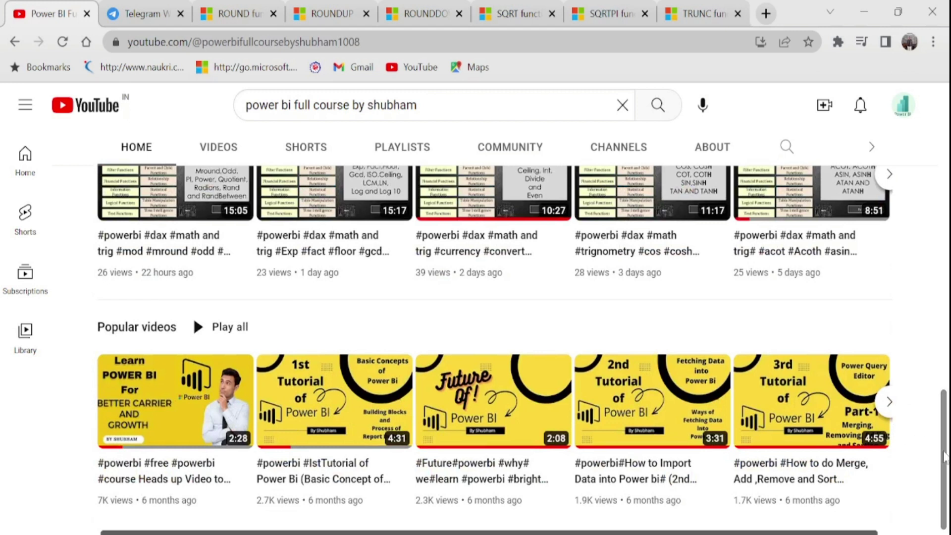
left_click_drag(945, 455, 934, 283)
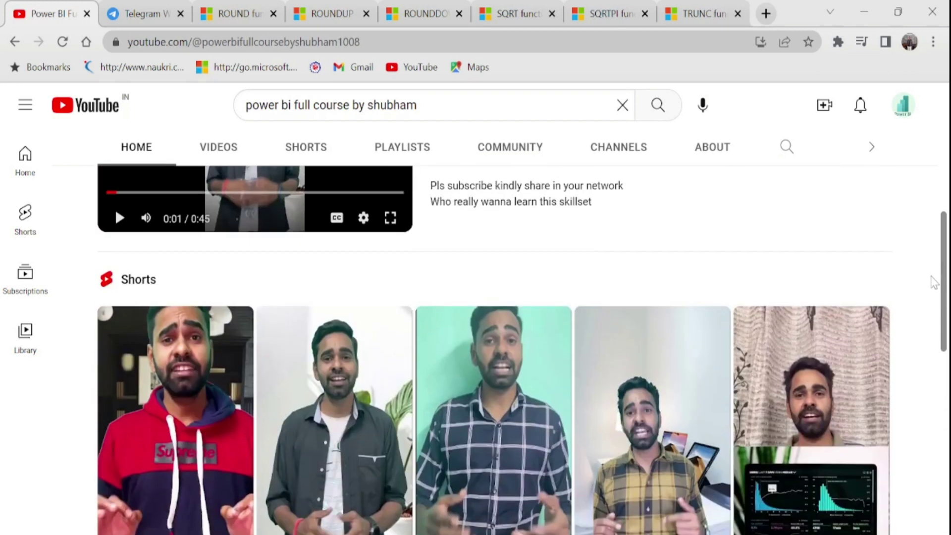
scroll(934, 282, "up", 1)
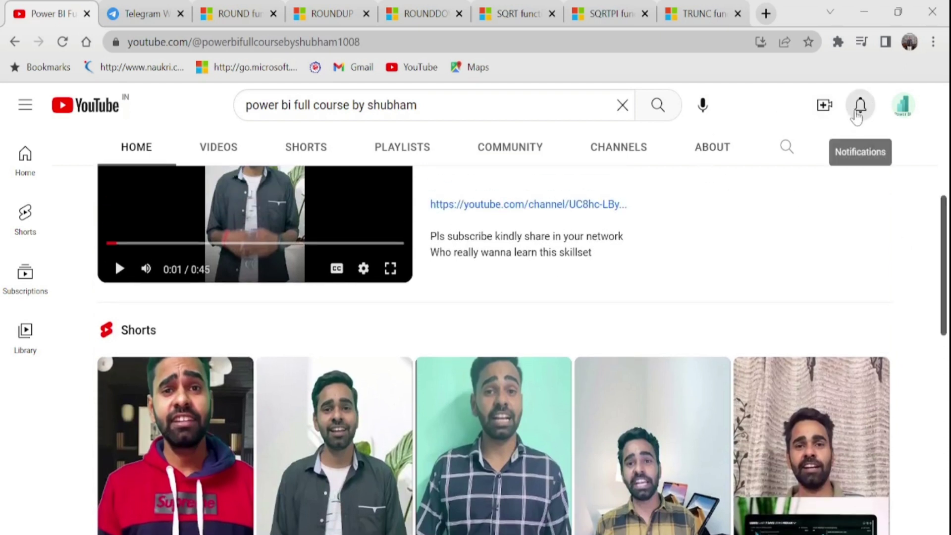
left_click(142, 6)
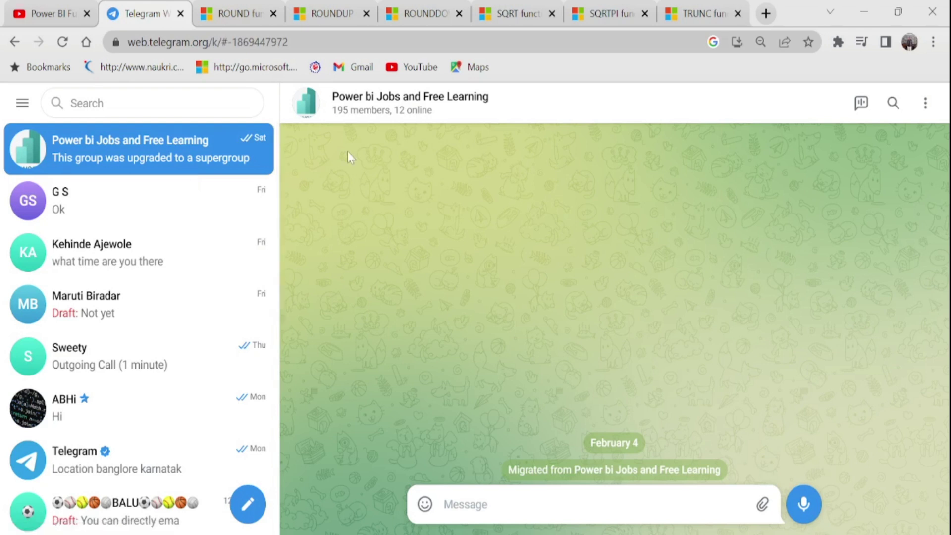
left_click(23, 6)
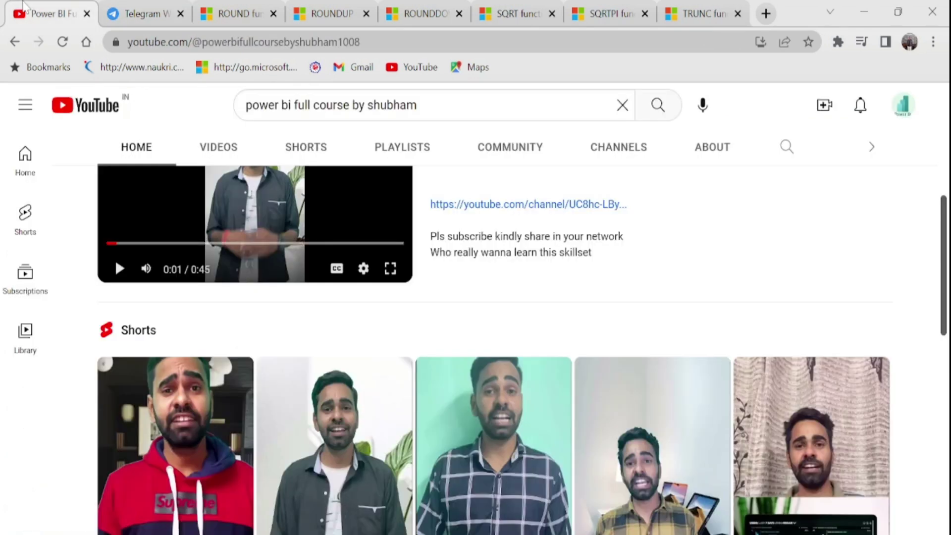